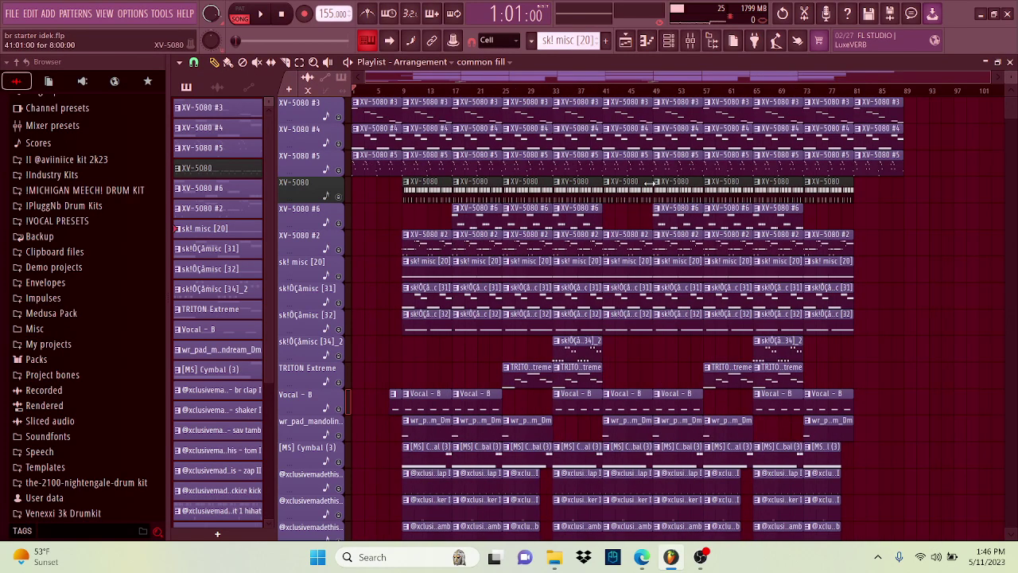
Play the arrangement and look over all its tracks, from the XV-5080 melodies through the drum patterns to the audio clips.
drag(951, 363, 419, 124)
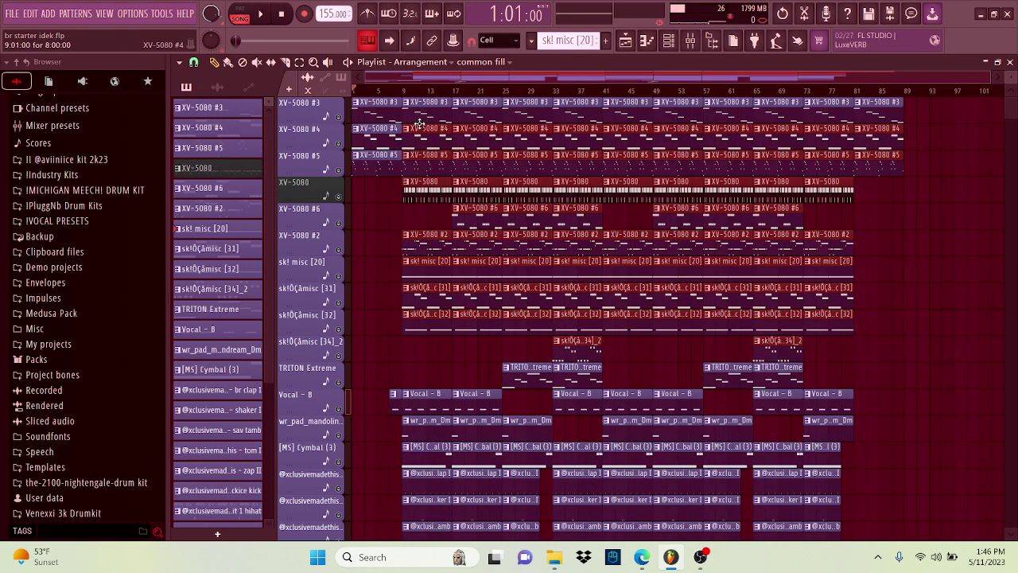
click(930, 262)
scroll(334, 303, up, 3)
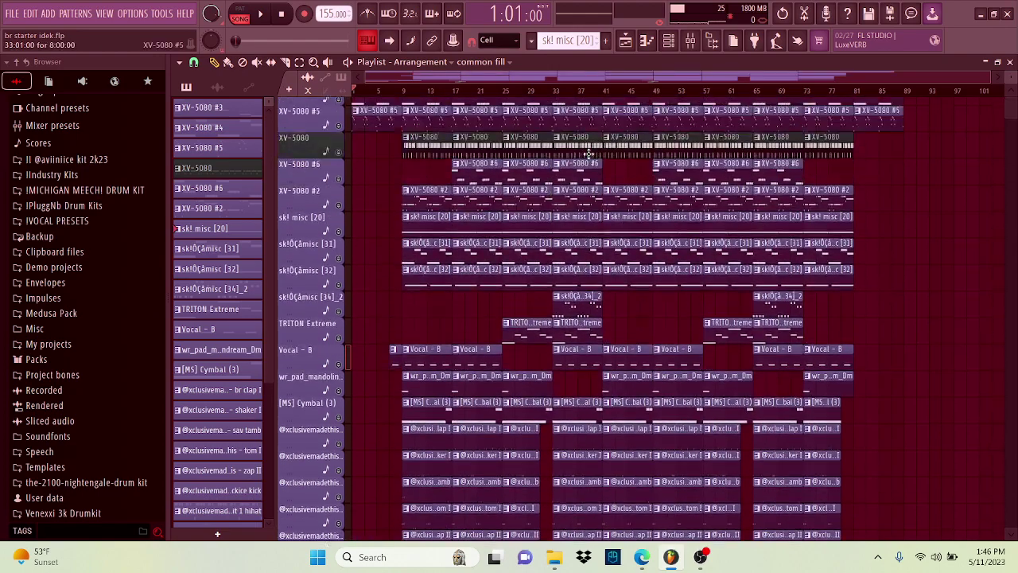
scroll(335, 302, down, 3)
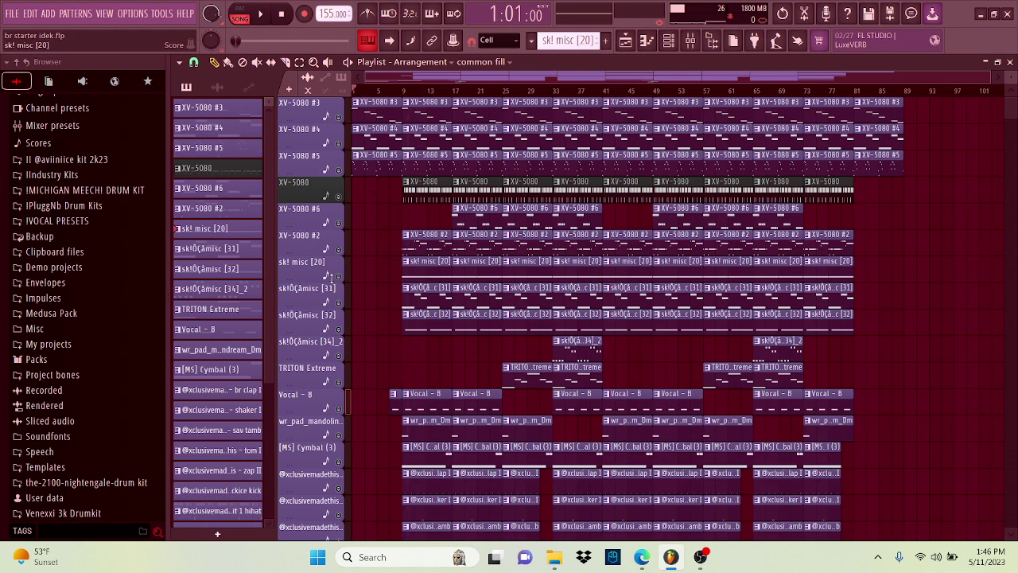
scroll(331, 275, down, 5)
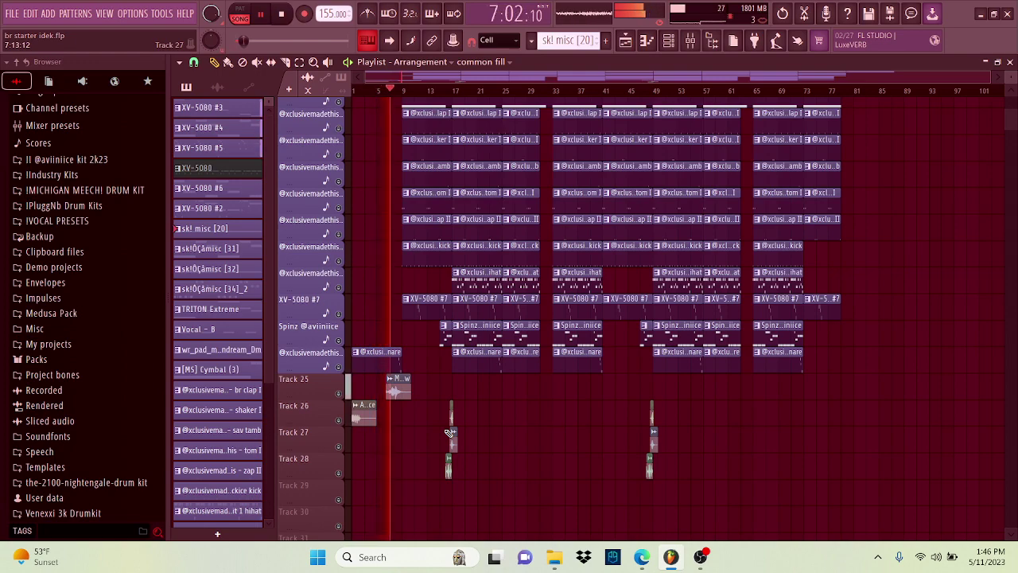
scroll(576, 346, up, 3)
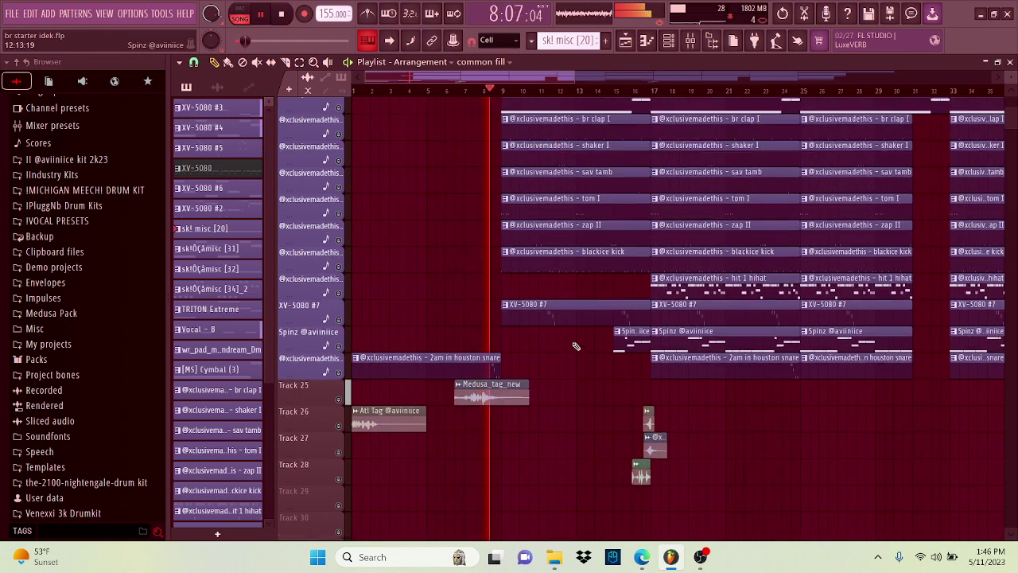
scroll(576, 346, up, 5)
scroll(576, 346, down, 4)
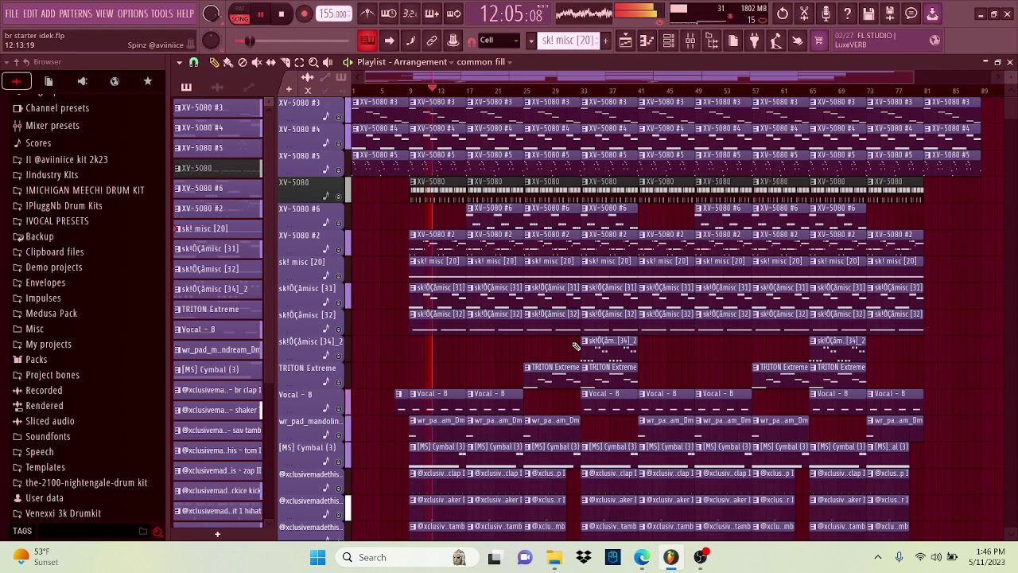
scroll(445, 322, up, 4)
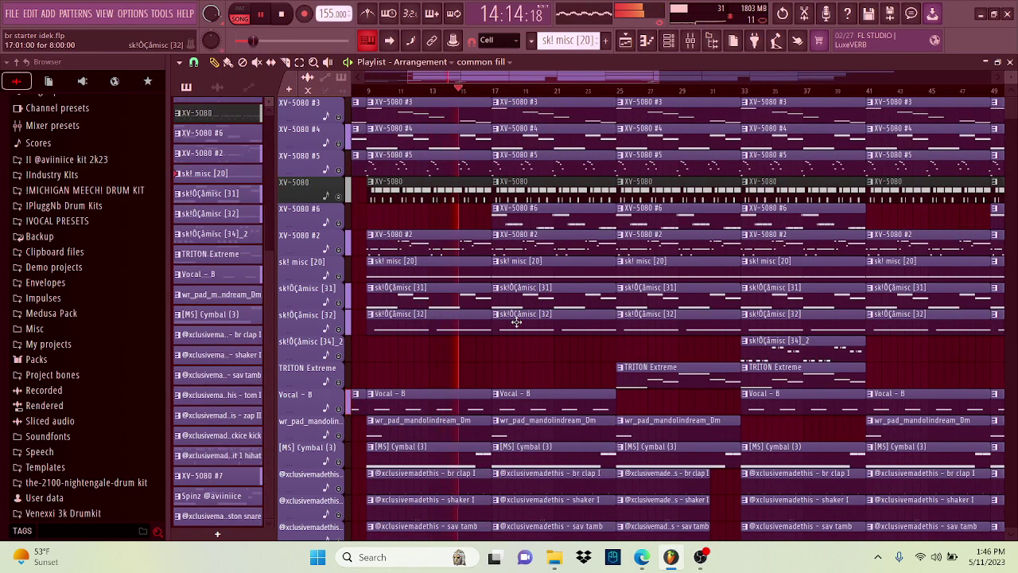
scroll(517, 322, right, 2)
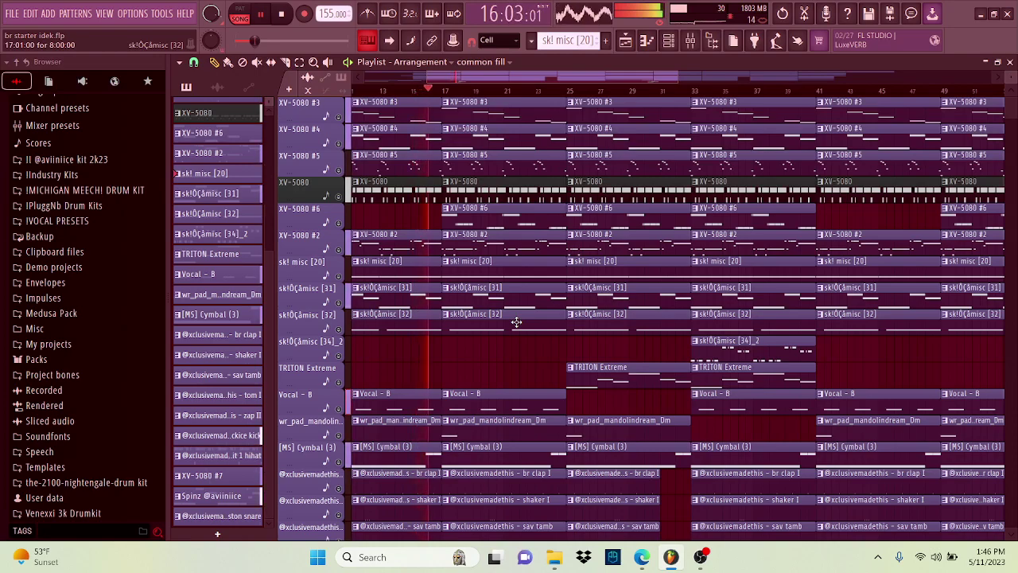
scroll(516, 322, down, 2)
scroll(517, 322, down, 5)
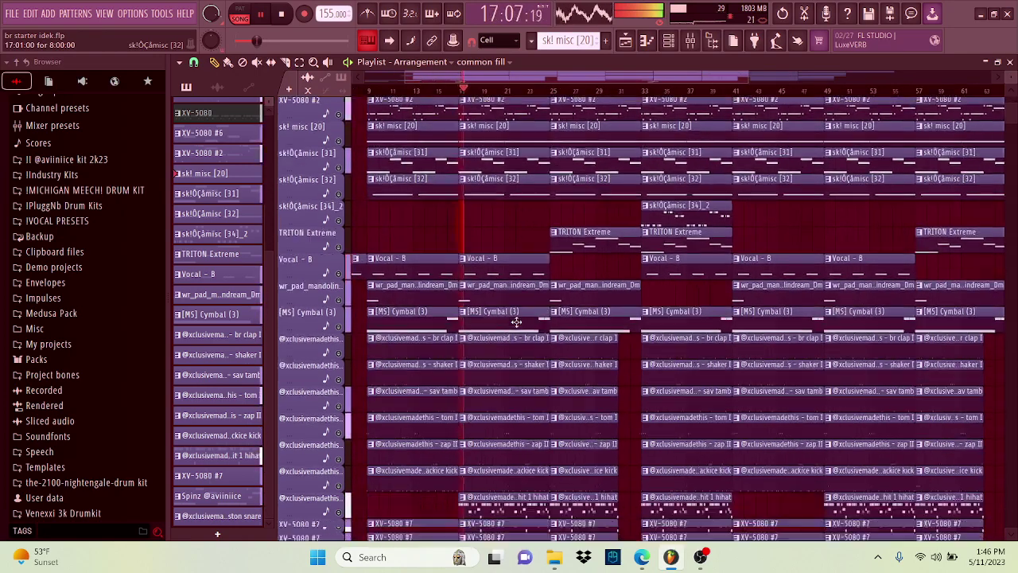
scroll(516, 322, down, 7)
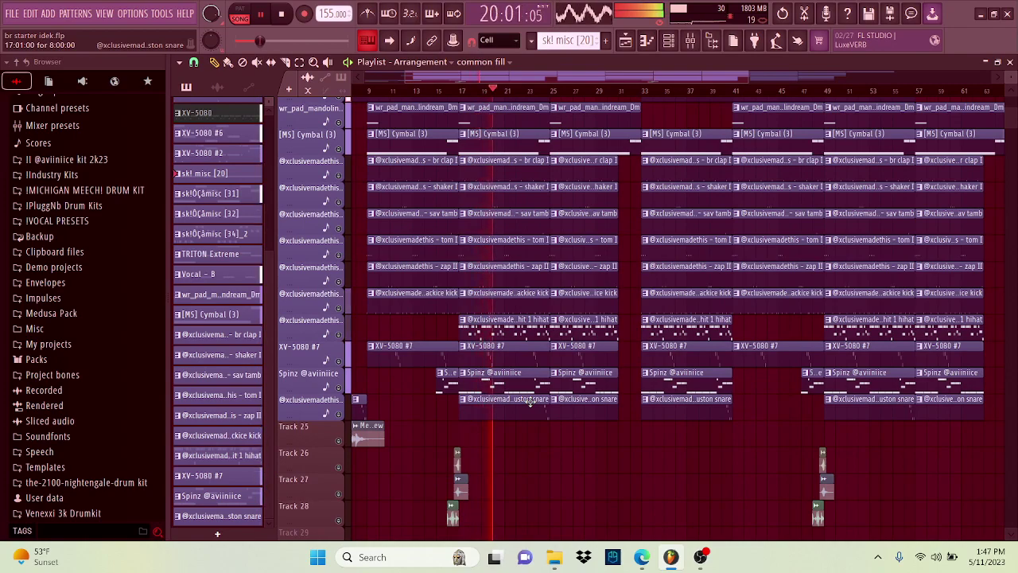
scroll(529, 402, up, 12)
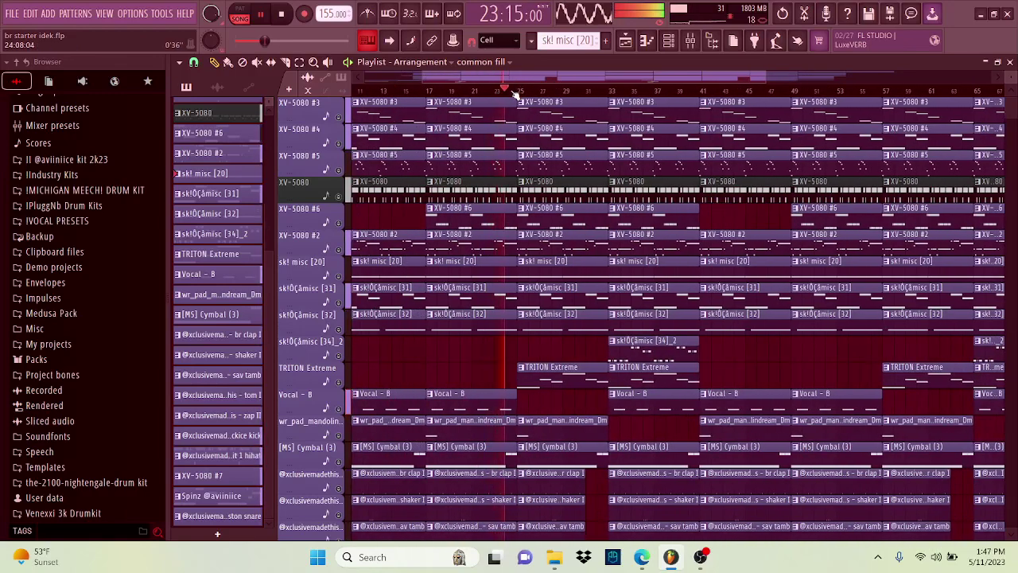
Solo the XV-5080 #3 playlist track and inspect its pattern in the piano roll along with its instrument.
right_click(338, 117)
double_click(662, 106)
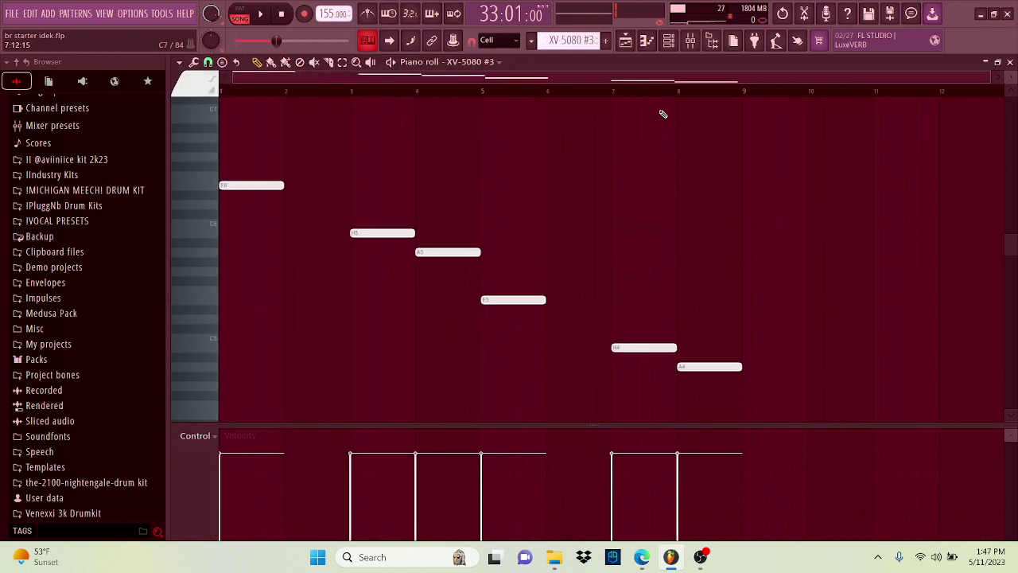
click(672, 51)
click(273, 146)
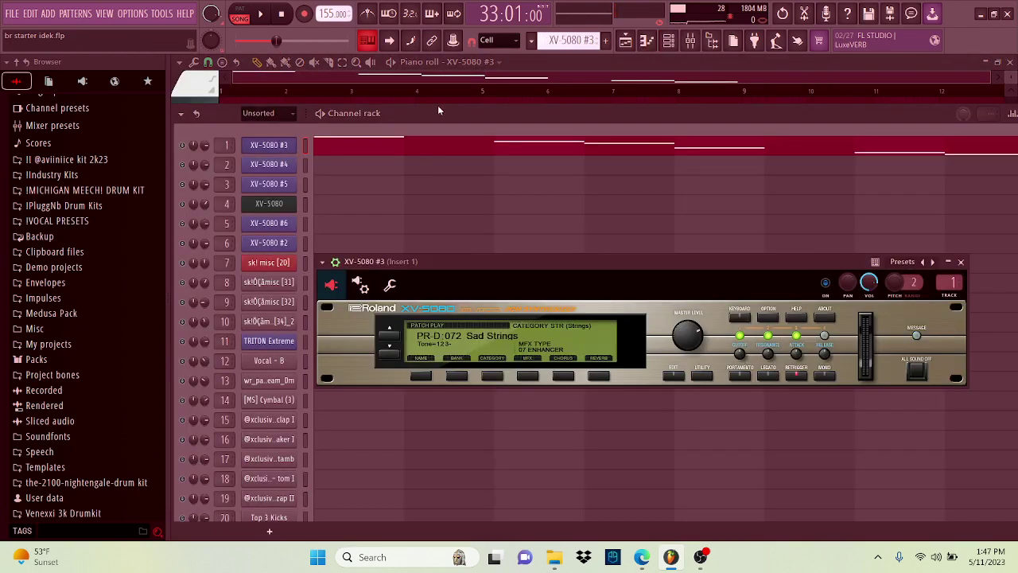
click(588, 75)
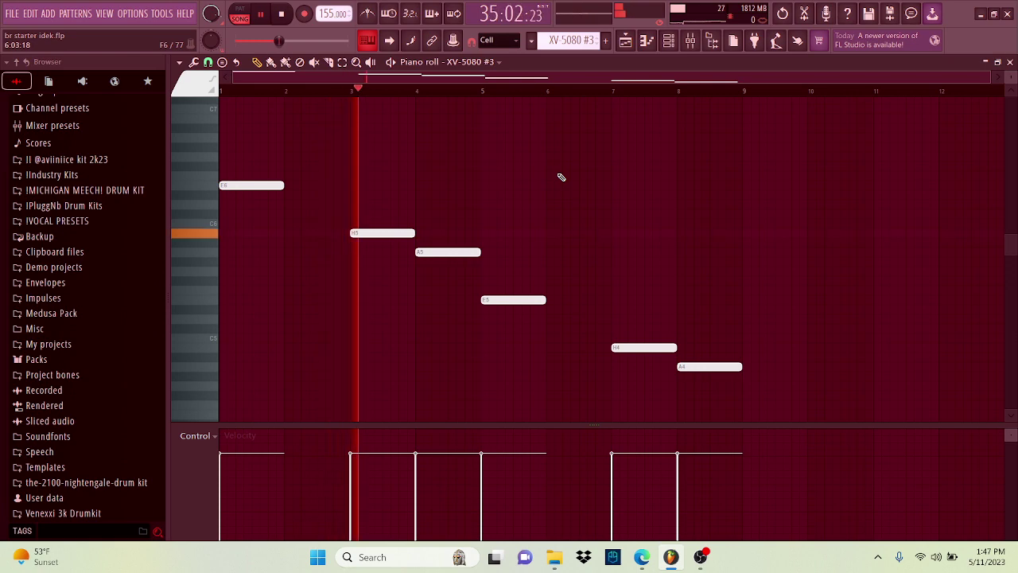
Examine the mixer effects on Insert 1 and the XV-5080 #3 notes during playback, and return to the playlist.
click(697, 44)
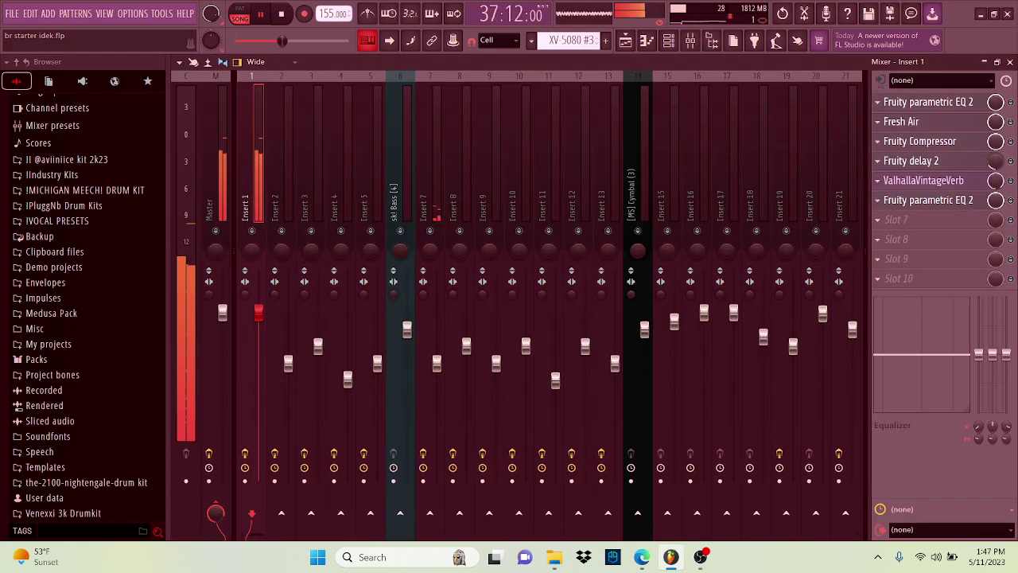
click(1010, 62)
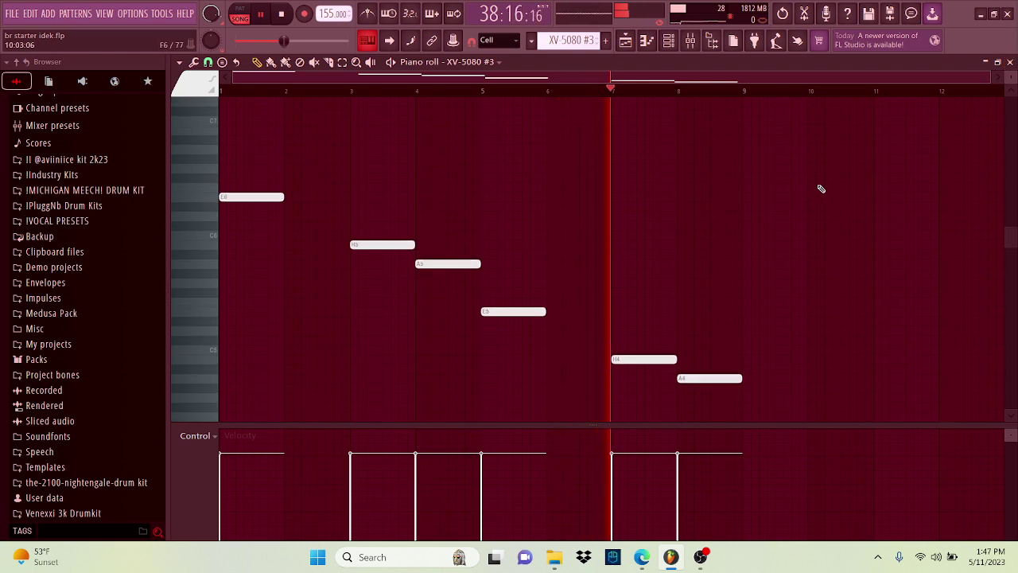
scroll(822, 189, up, 1)
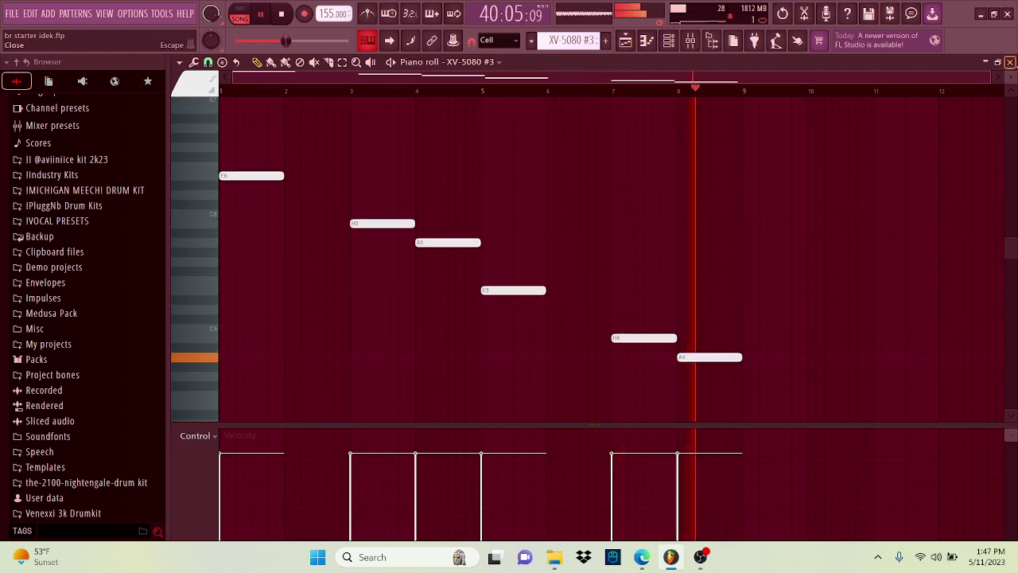
click(1010, 62)
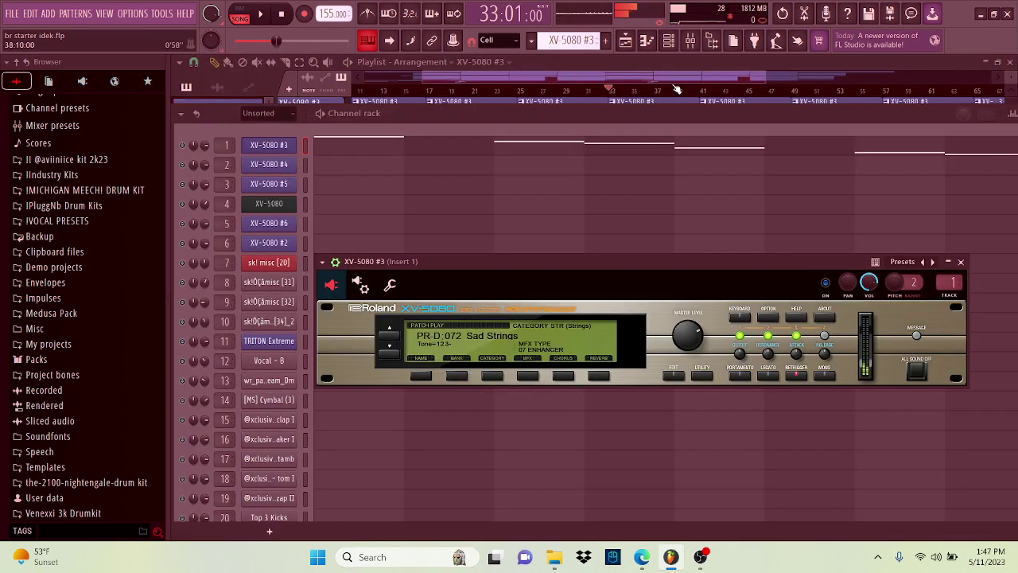
key(F12)
Unmute the XV-5080 #4 track and inspect its pattern's notes and instrument during playback.
click(338, 144)
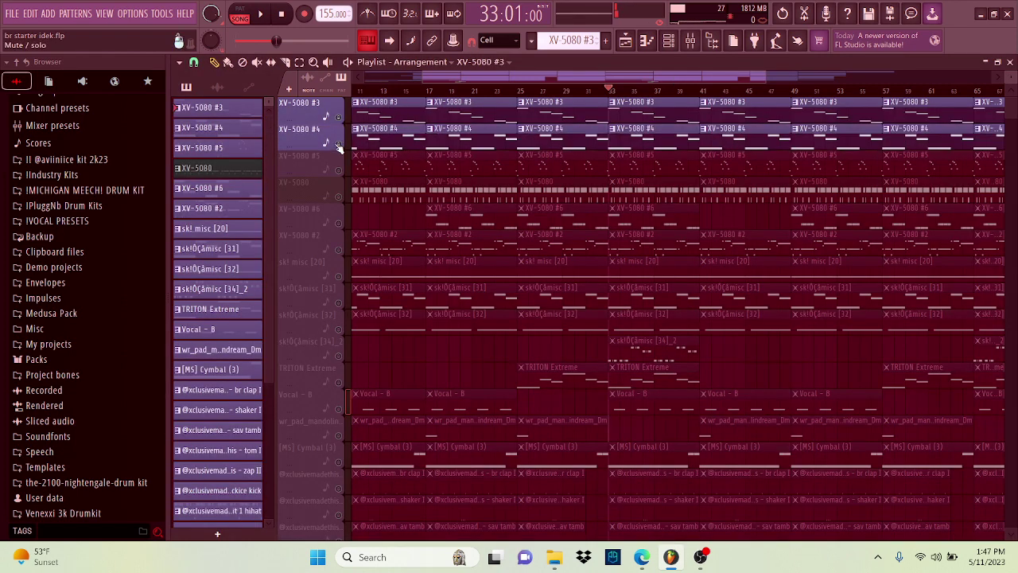
double_click(680, 140)
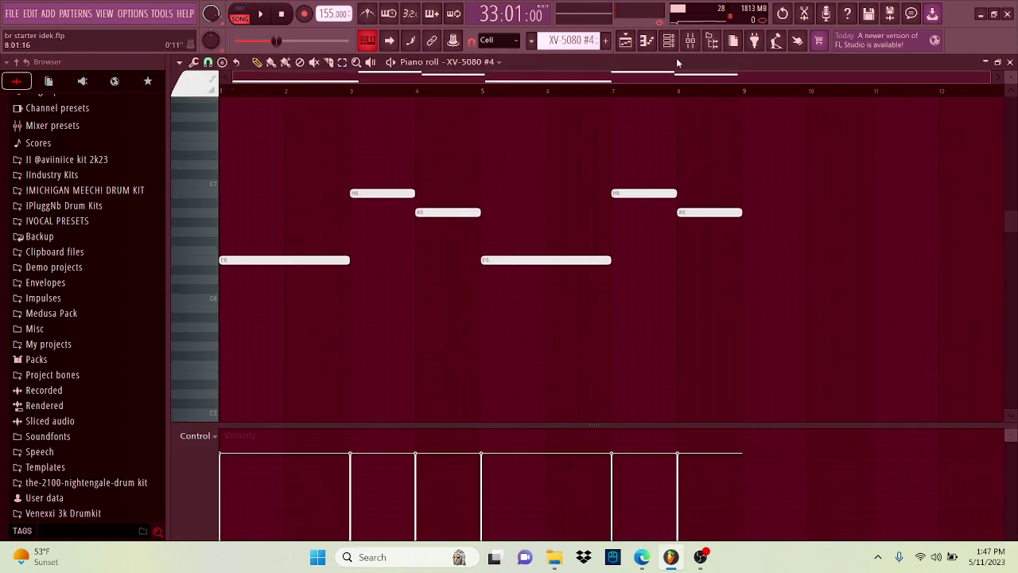
click(675, 48)
click(281, 169)
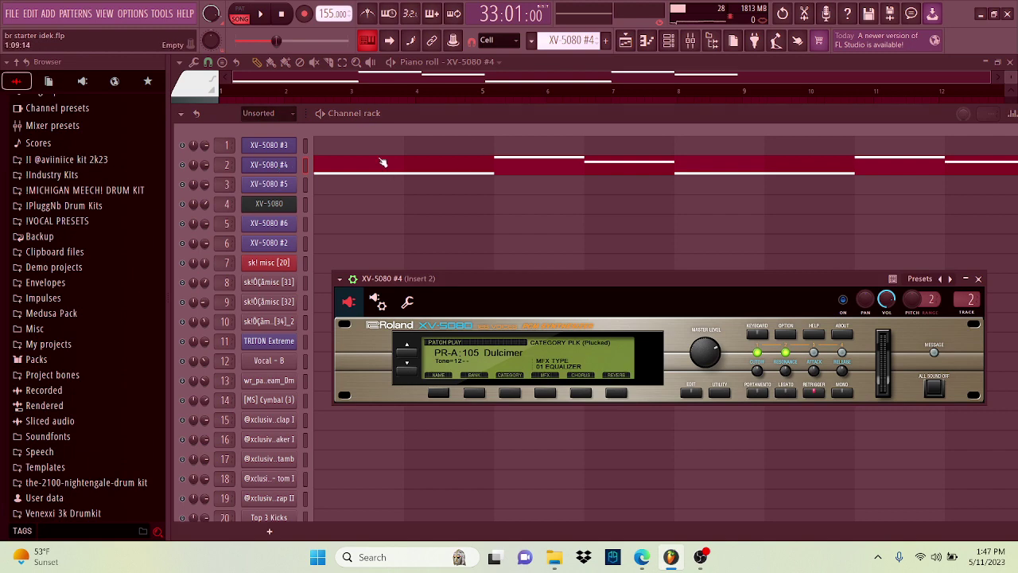
click(713, 68)
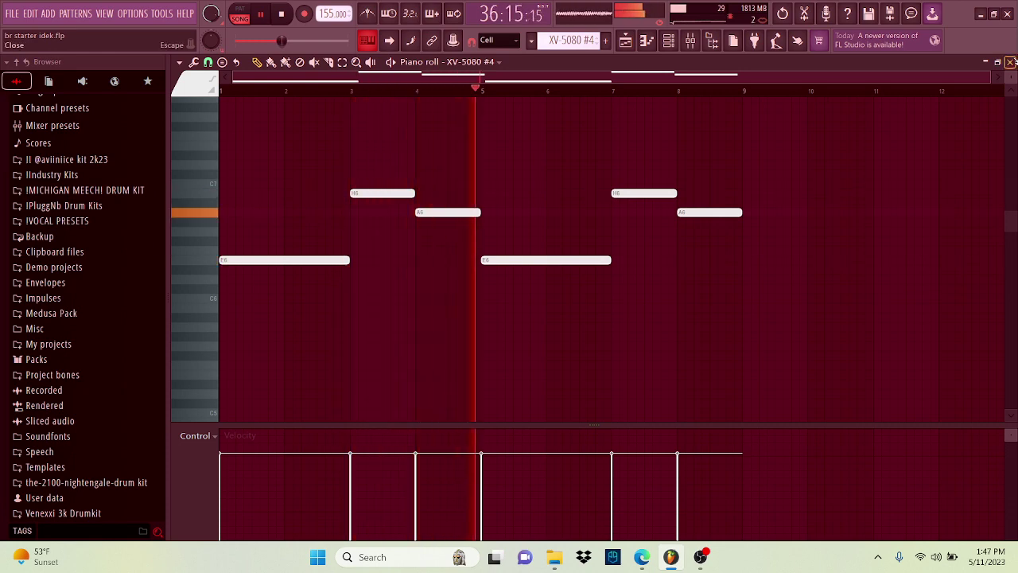
click(1010, 62)
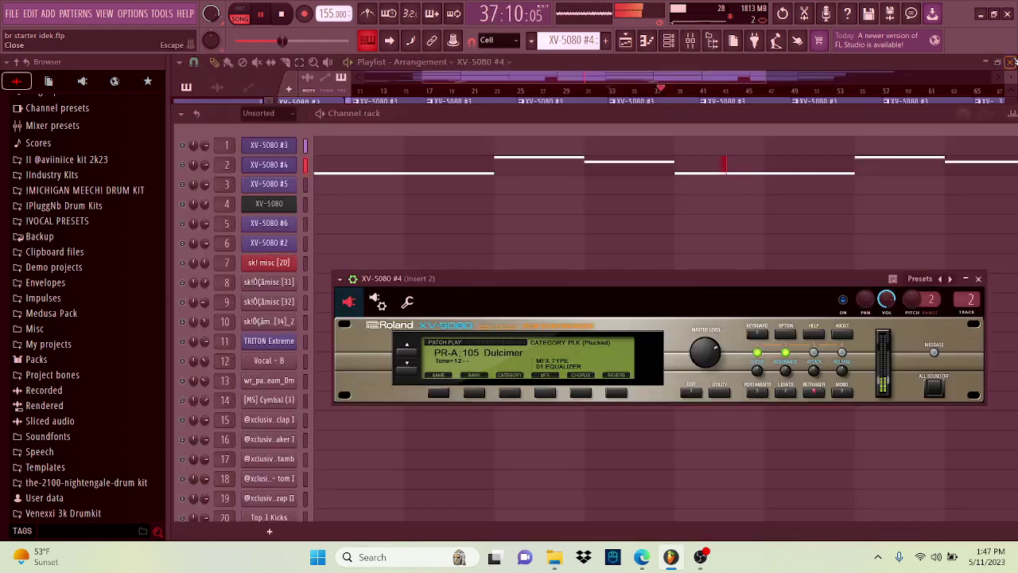
click(751, 67)
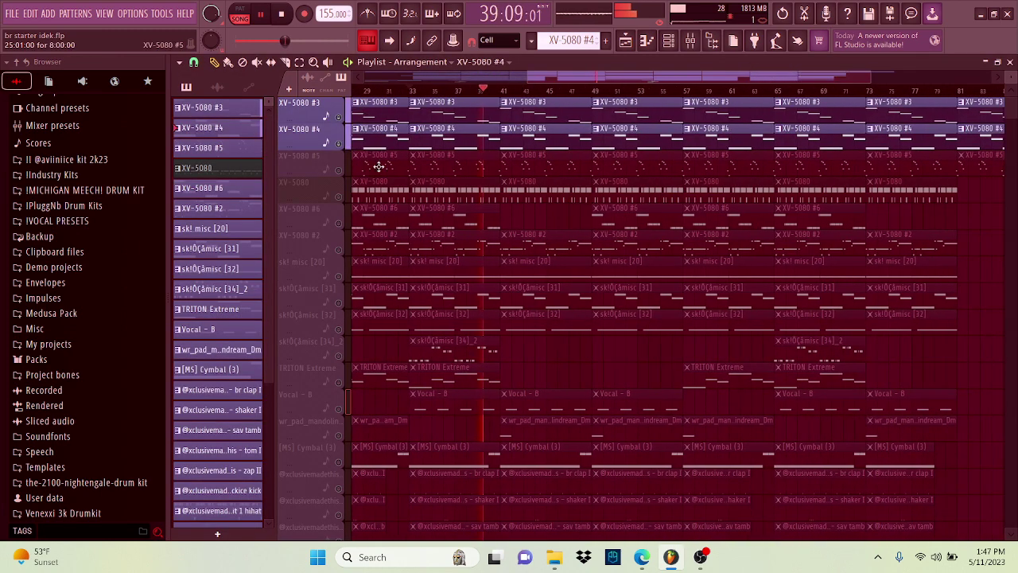
Unmute the XV-5080 #5 track and play its pattern in the piano roll.
click(338, 171)
double_click(427, 167)
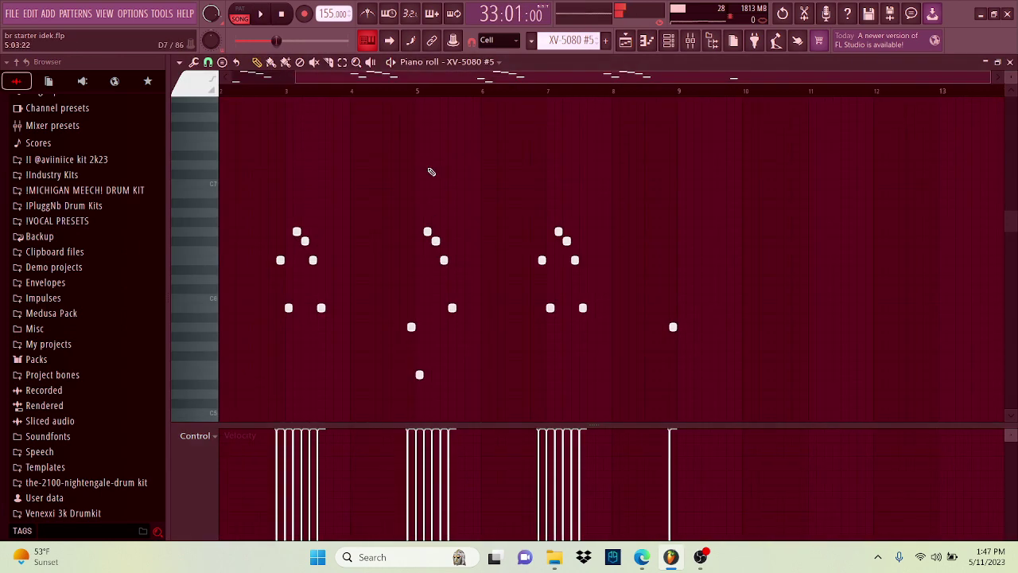
key(space)
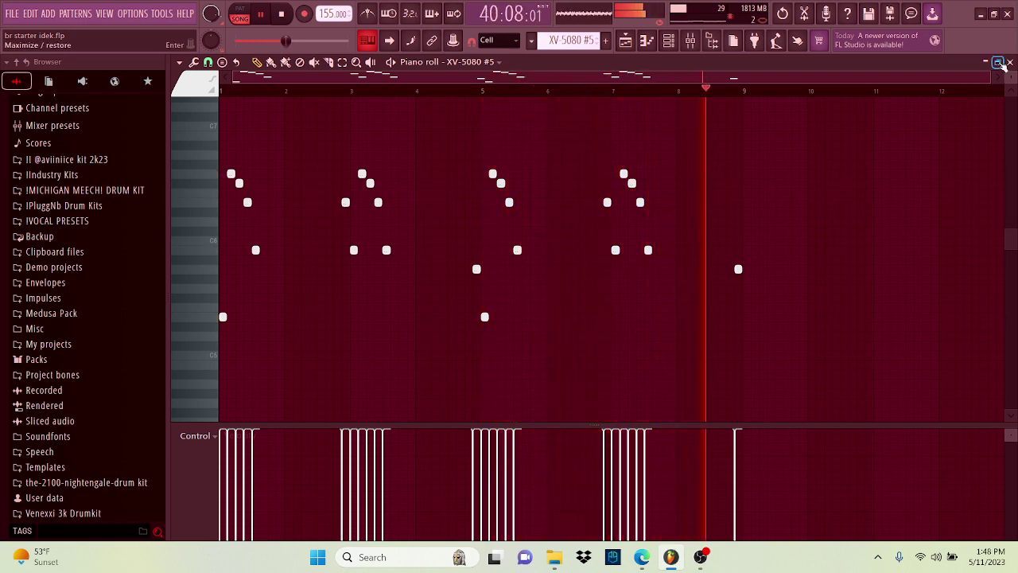
key(F5)
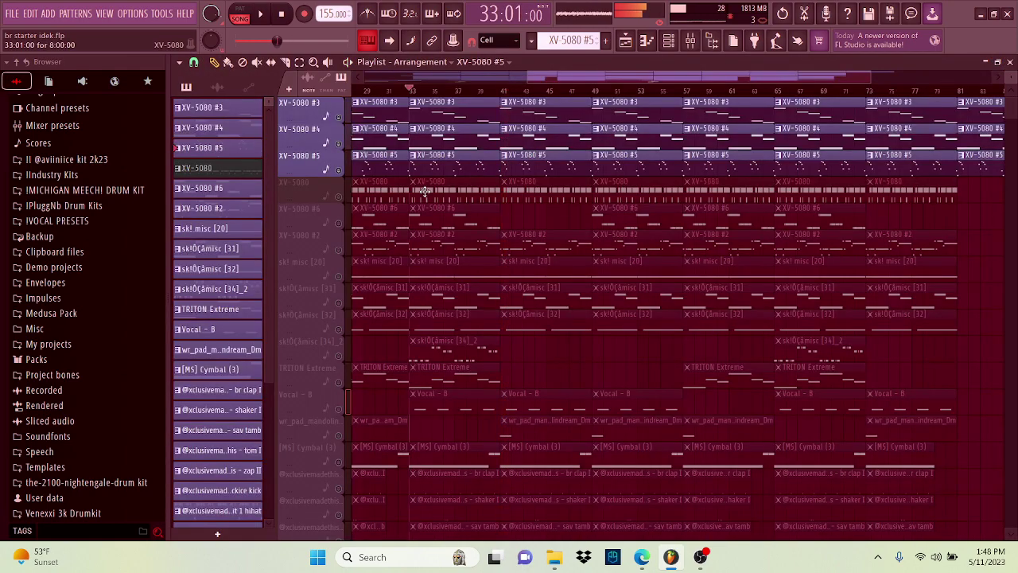
Unmute the XV-5080 track below XV-5080 #5 and inspect its pattern's notes and instrument during playback.
click(339, 197)
double_click(452, 189)
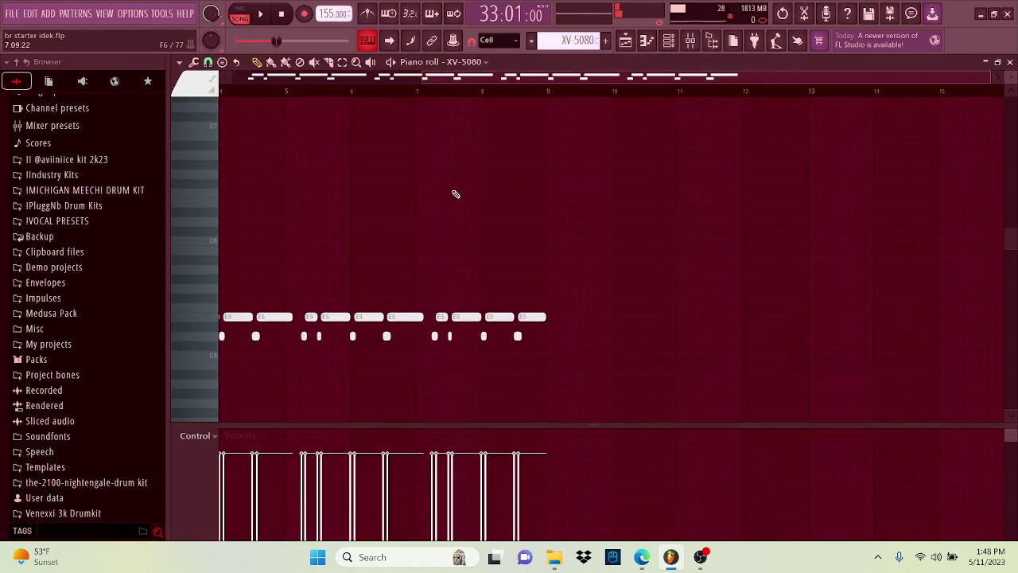
click(668, 41)
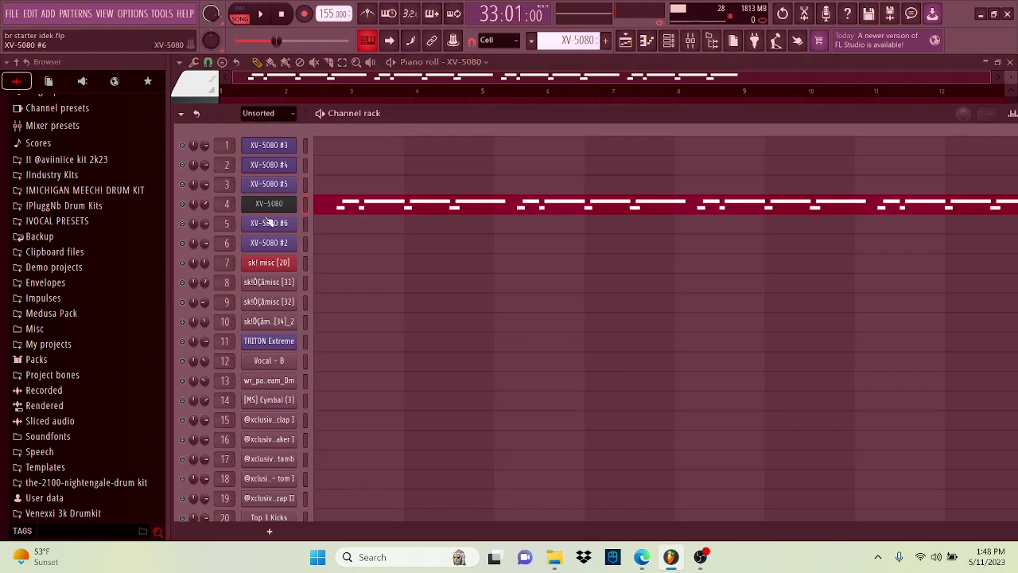
click(271, 207)
click(791, 63)
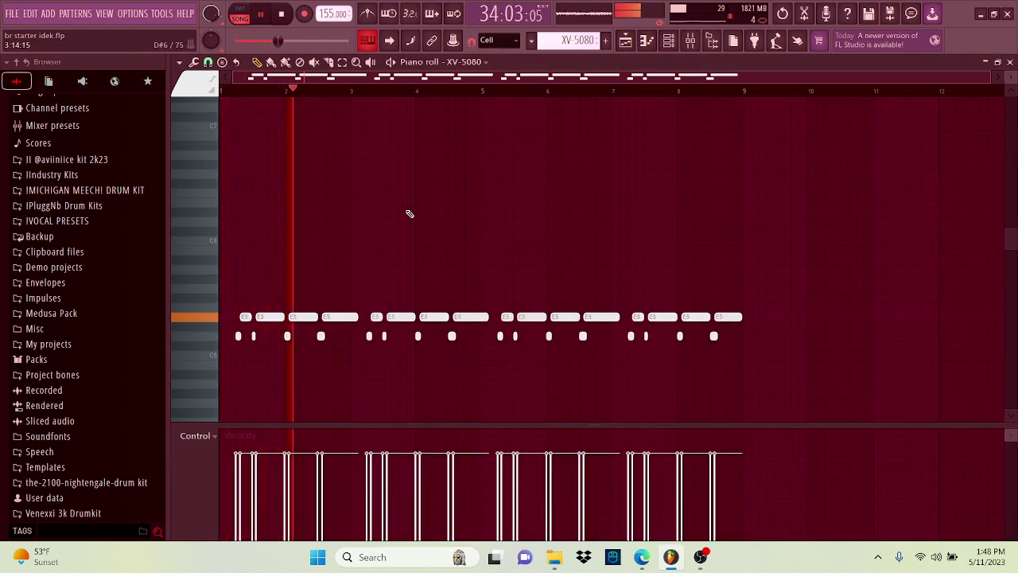
scroll(410, 213, down, 1)
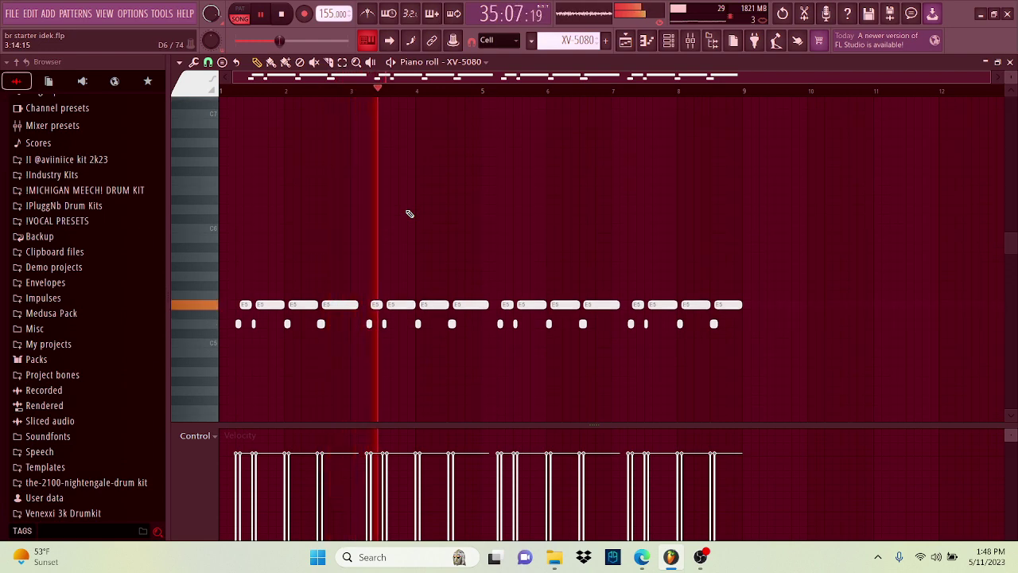
scroll(382, 253, up, 3)
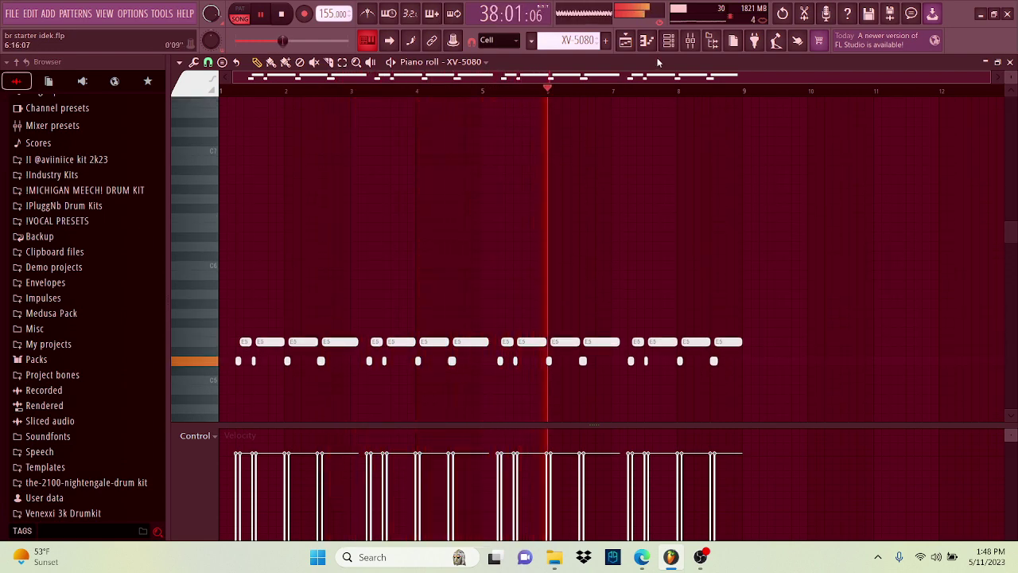
click(1011, 62)
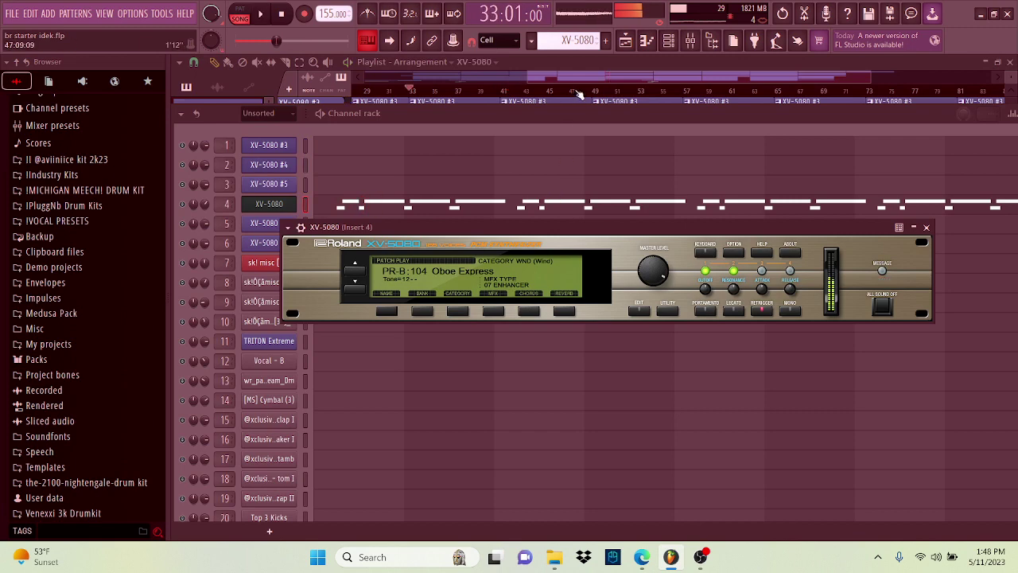
click(594, 68)
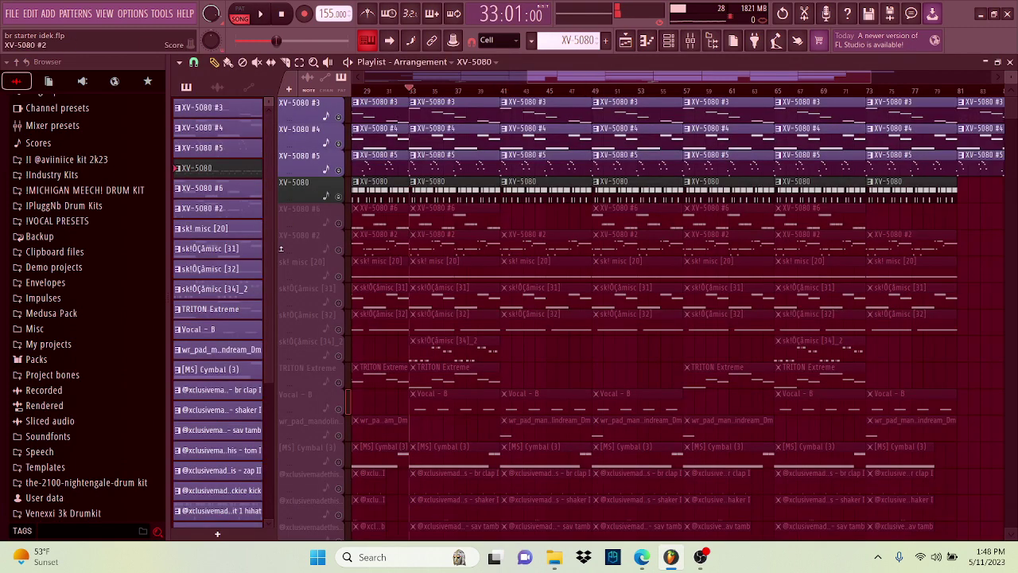
Unmute the XV-5080 #6 track and inspect its pattern's notes and instrument during playback, returning to the playlist.
double_click(435, 216)
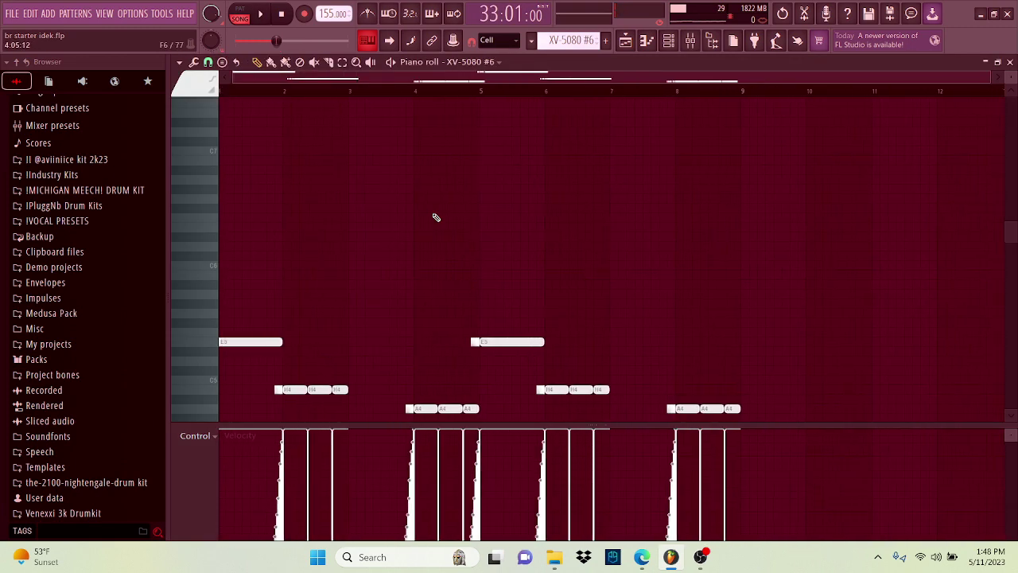
key(space)
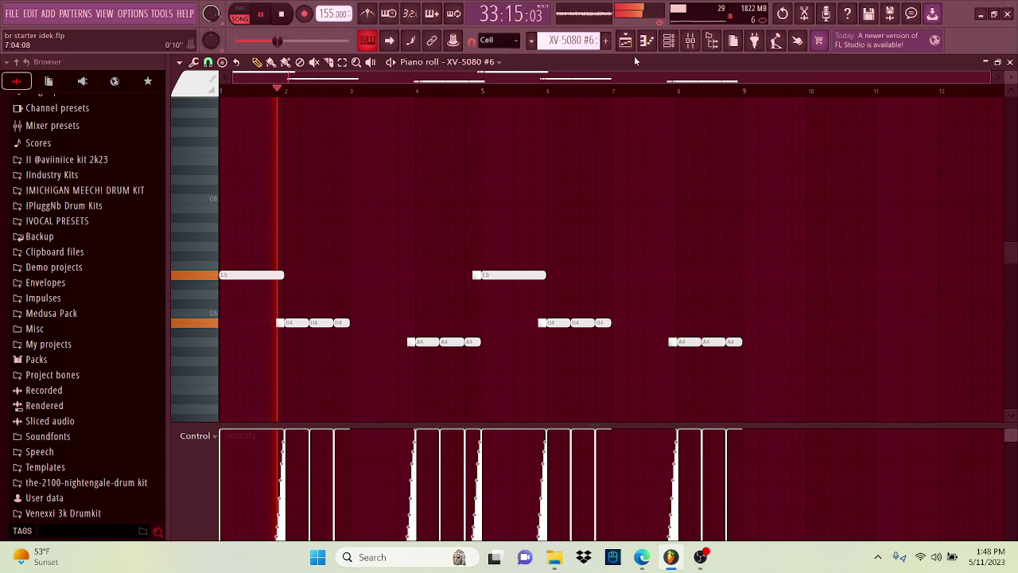
click(666, 42)
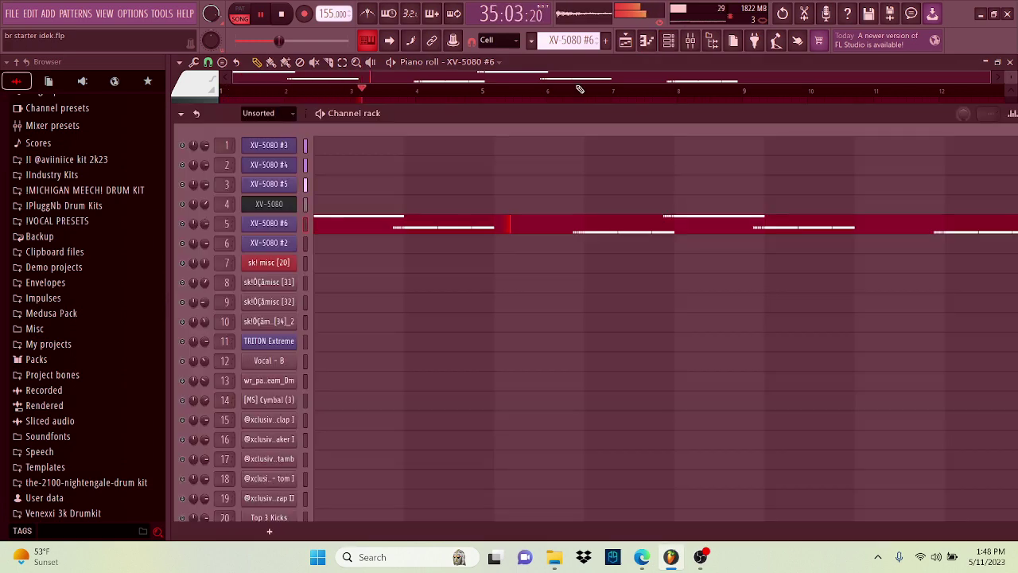
click(283, 225)
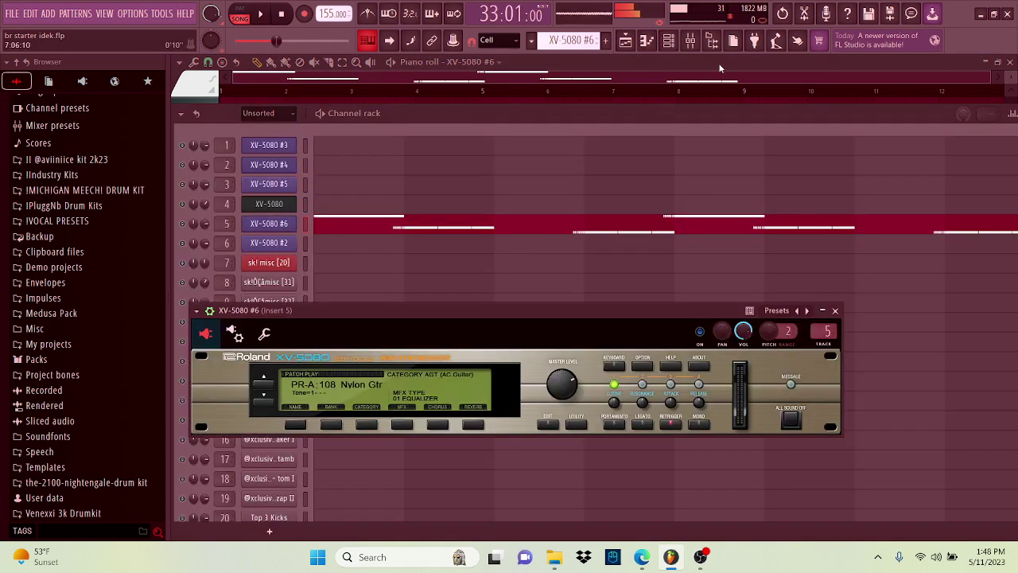
click(719, 69)
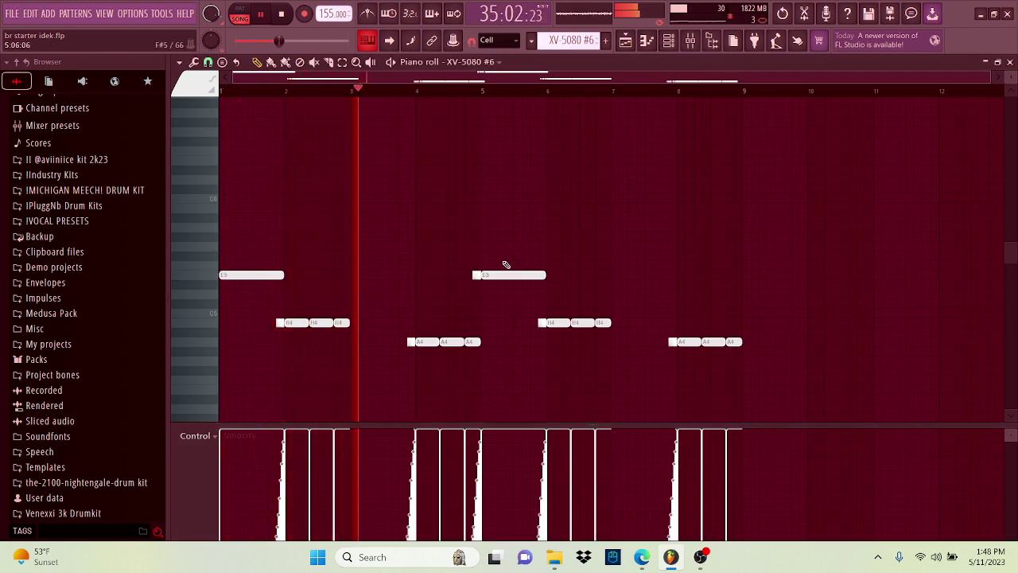
scroll(504, 266, down, 2)
scroll(505, 266, up, 2)
scroll(504, 265, down, 2)
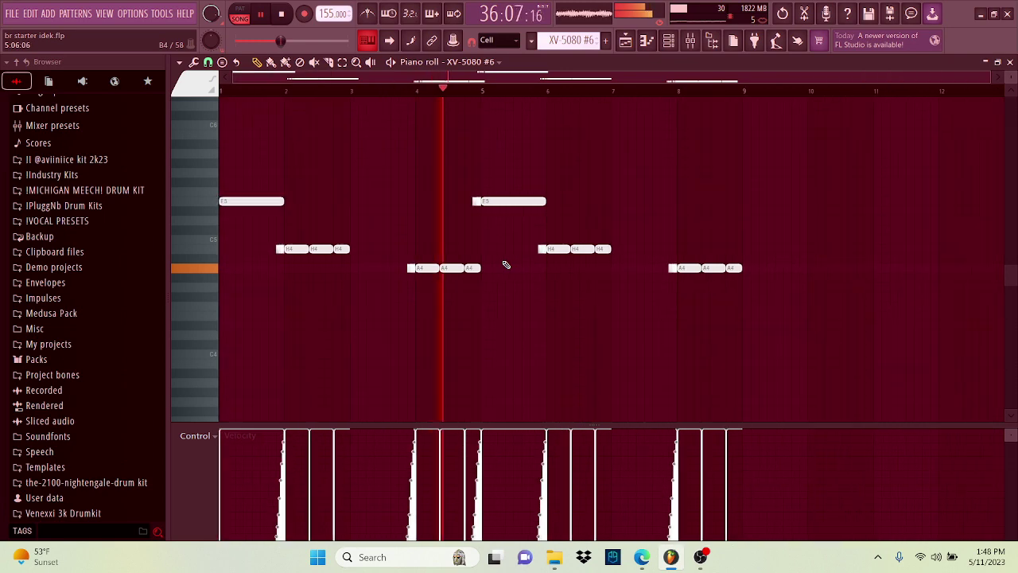
scroll(505, 265, up, 1)
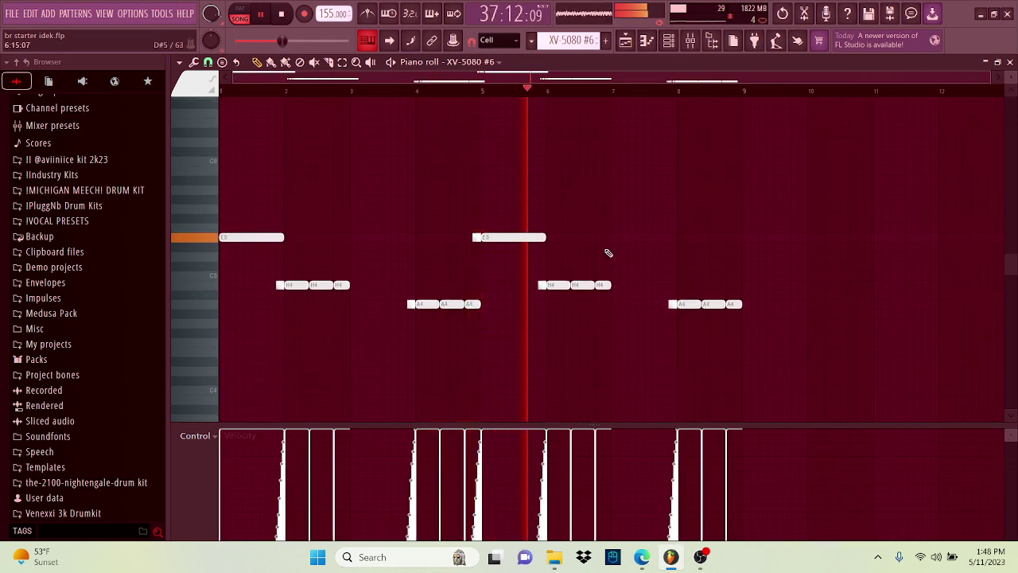
click(1009, 63)
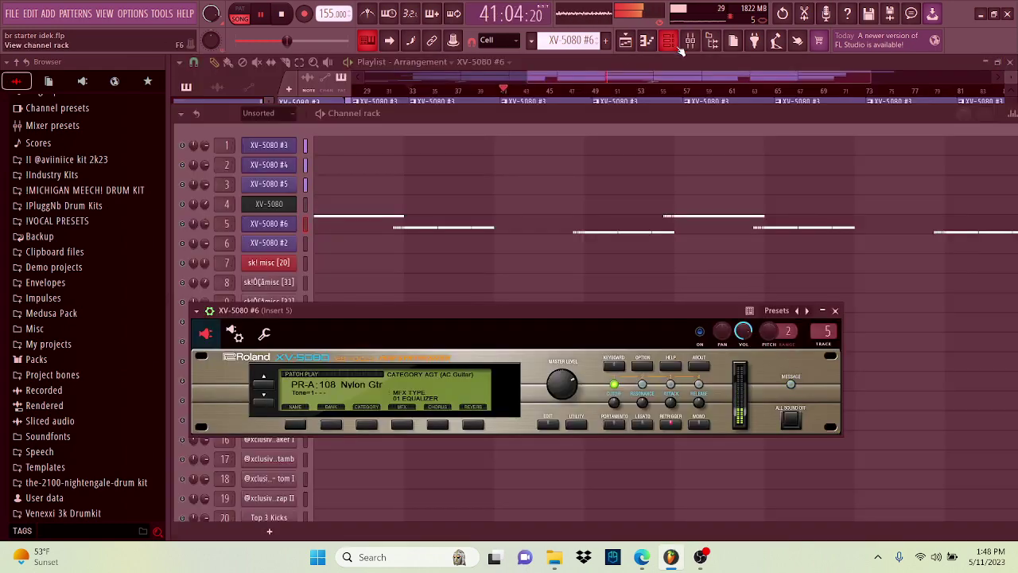
click(591, 77)
Unmute the XV-5080 #2 track, inspect its pattern's notes and instrument during playback, and return to the playlist.
click(344, 251)
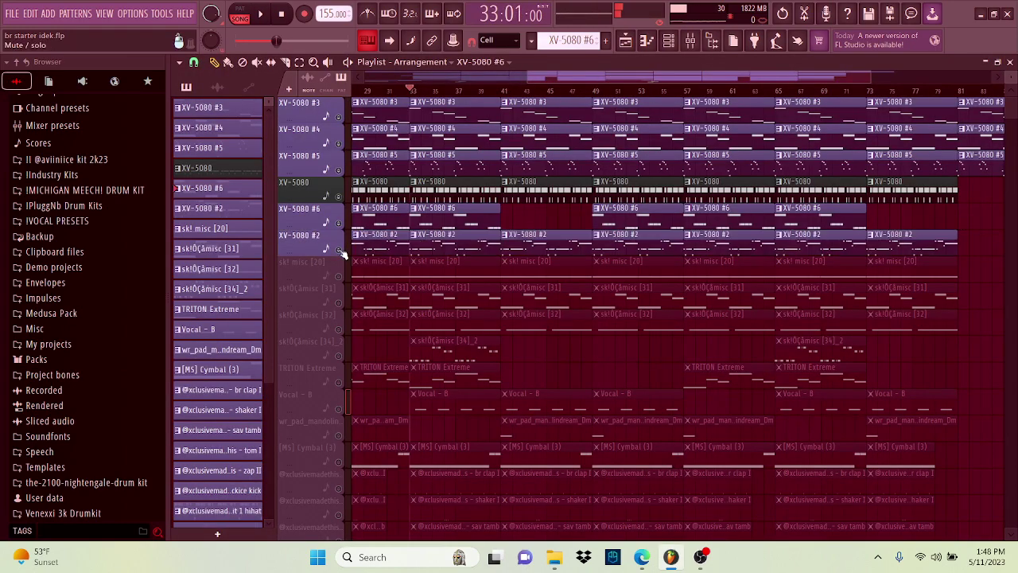
double_click(482, 250)
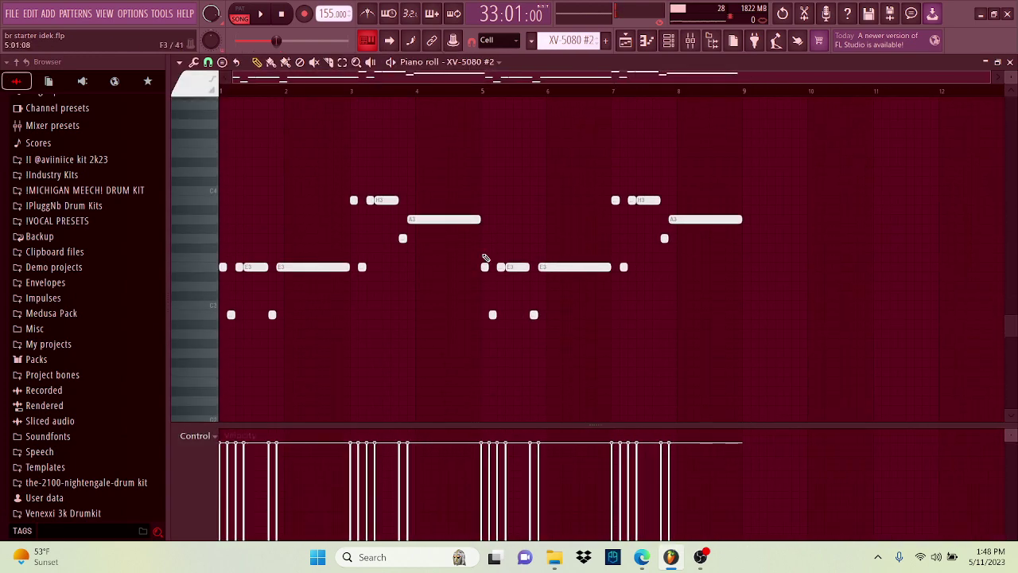
key(space)
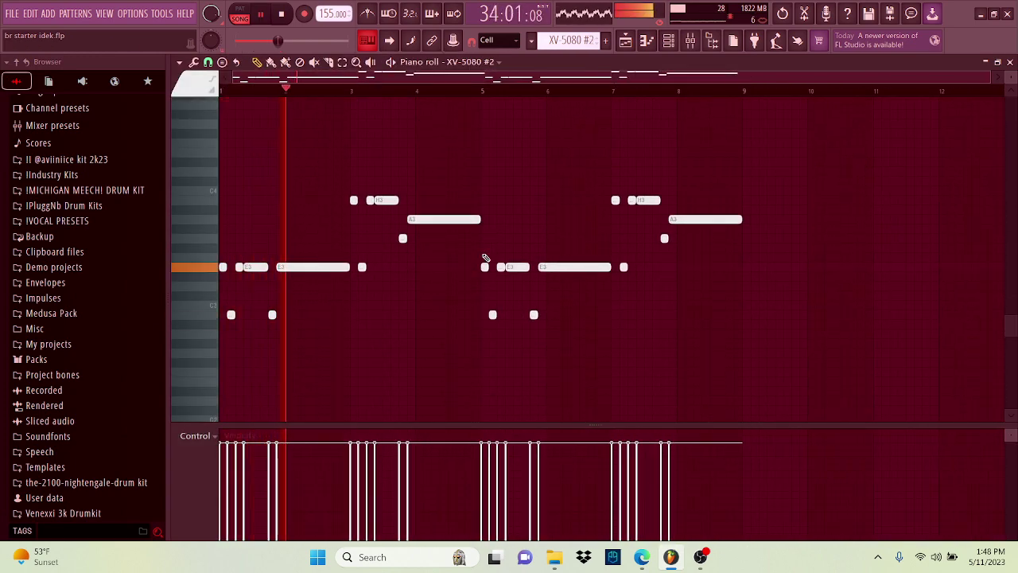
click(665, 45)
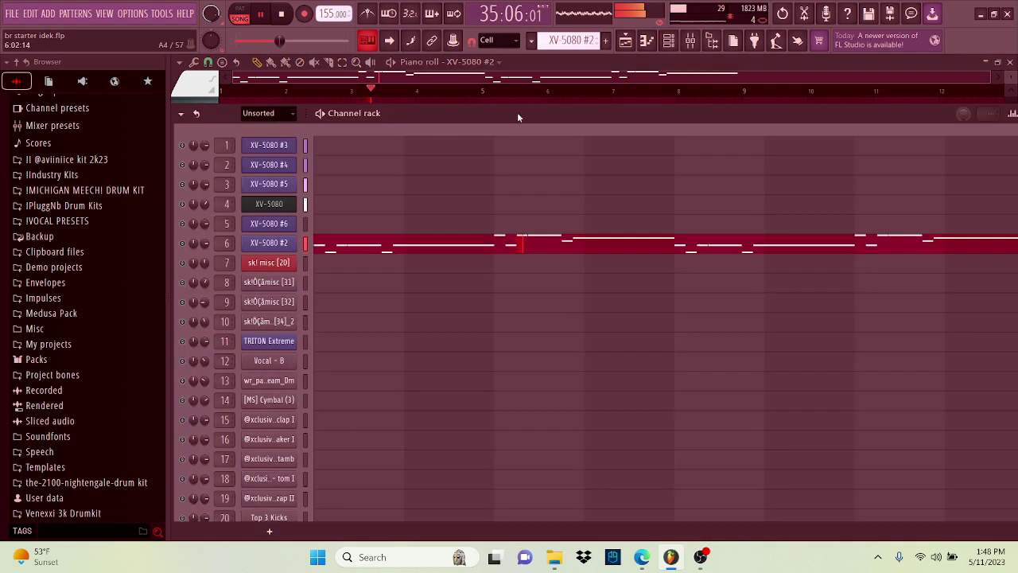
click(288, 244)
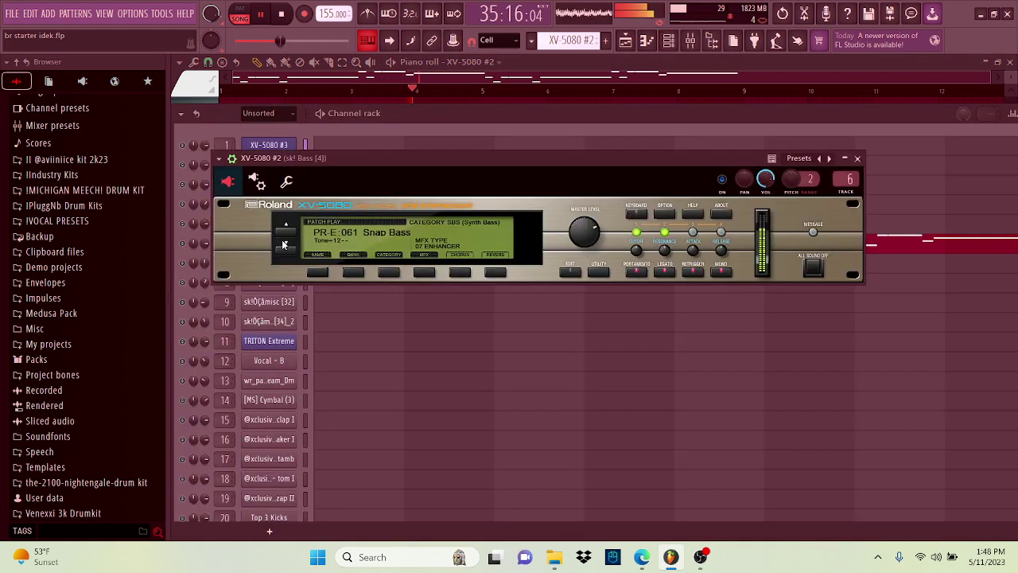
click(667, 70)
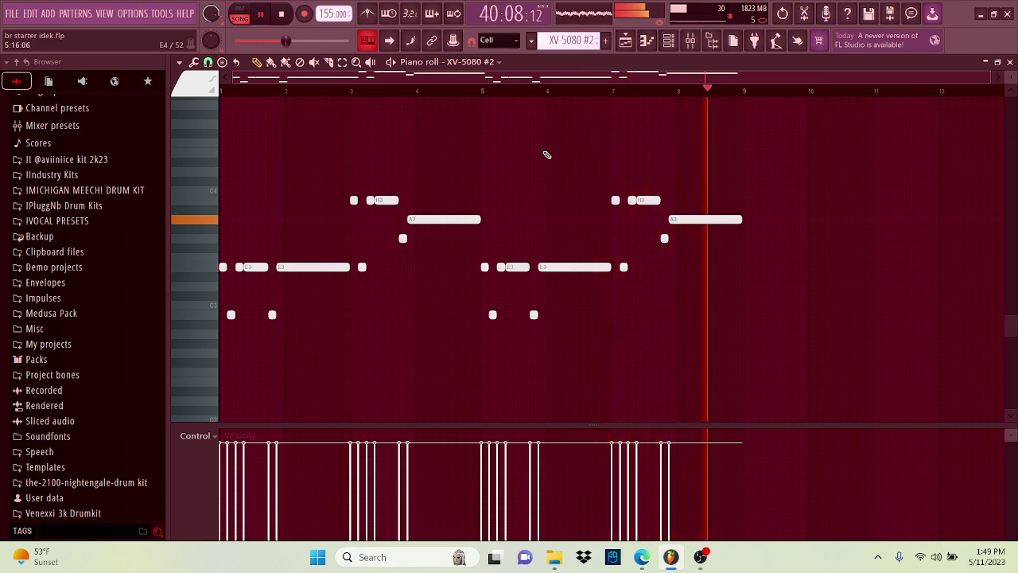
click(626, 39)
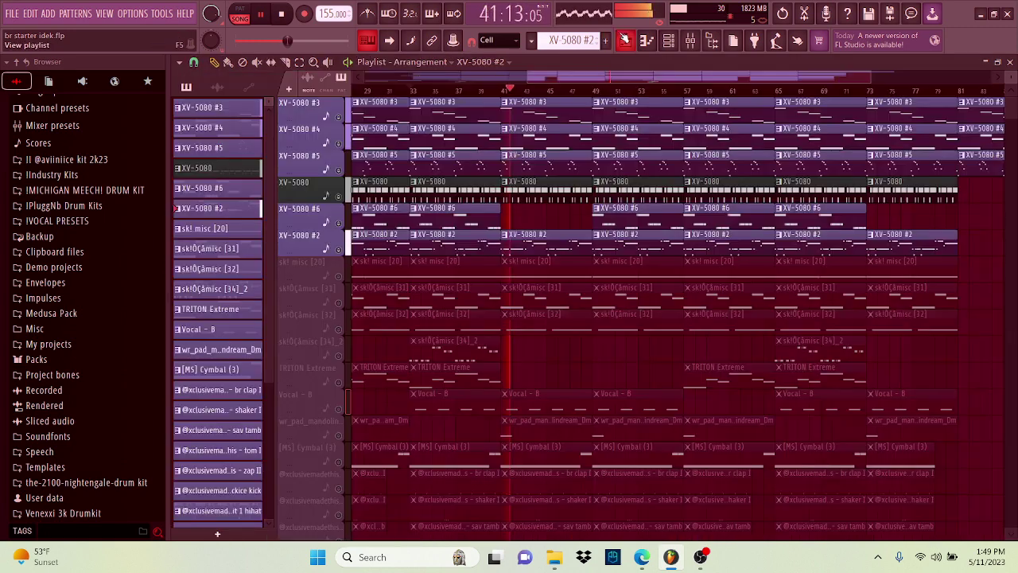
Unmute the sk! misc [20] track and play its pattern in the piano roll, returning to the playlist.
click(339, 276)
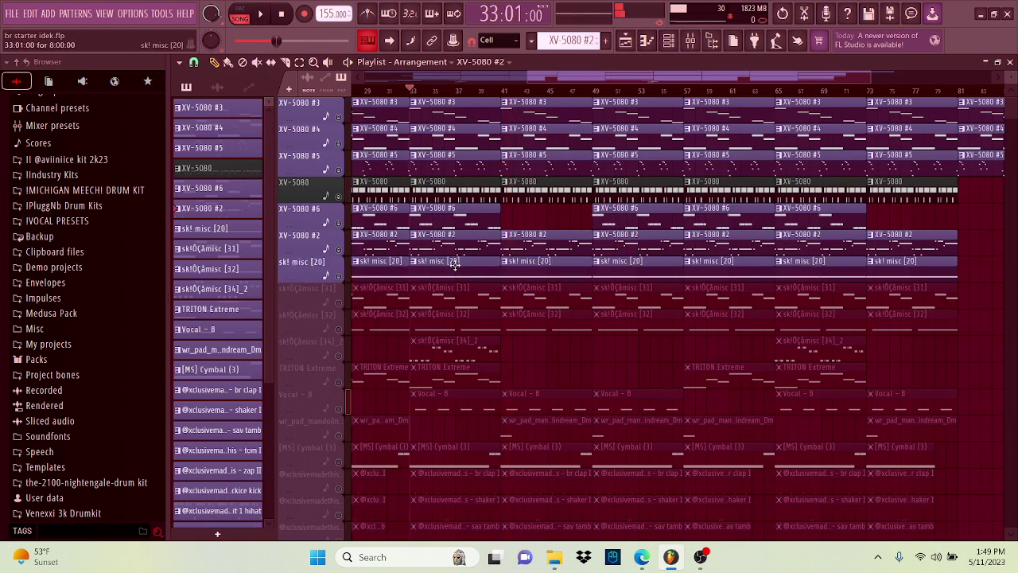
double_click(455, 266)
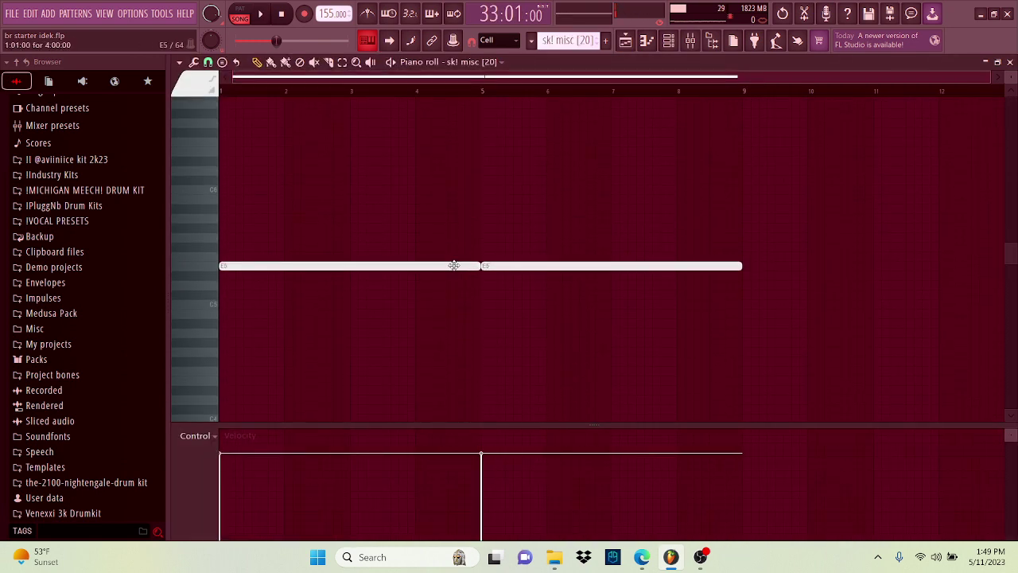
key(space)
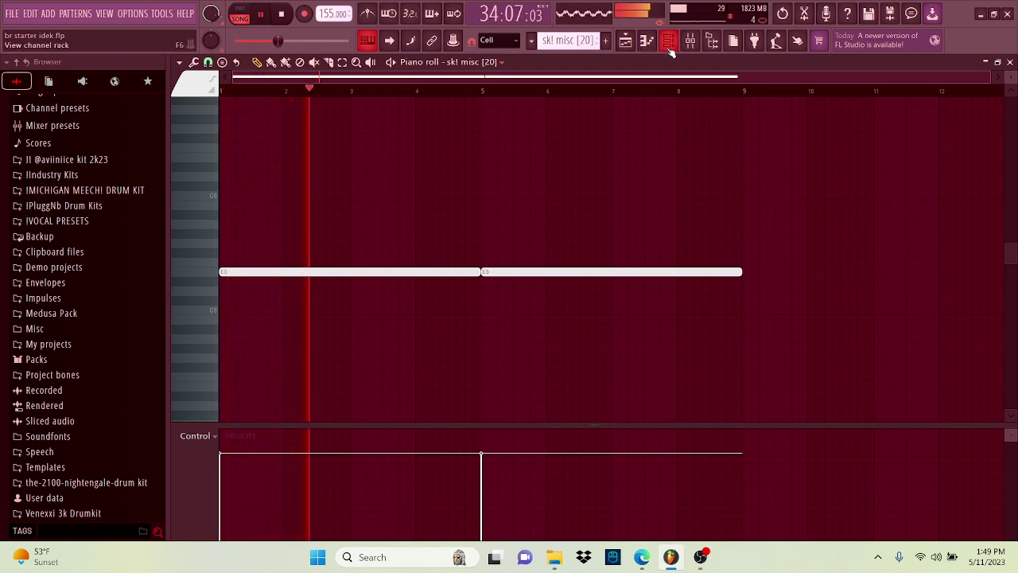
click(625, 41)
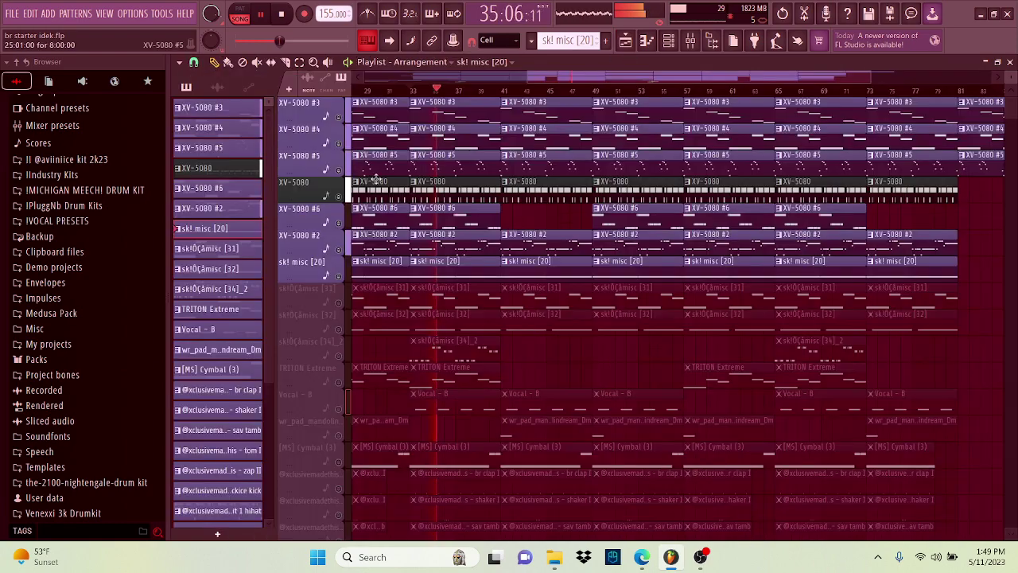
Unmute the sk!ÔÇåmisc [31], [32] and [34]_2, Vocal - B and TRITON Extreme tracks and play the arrangement.
click(345, 304)
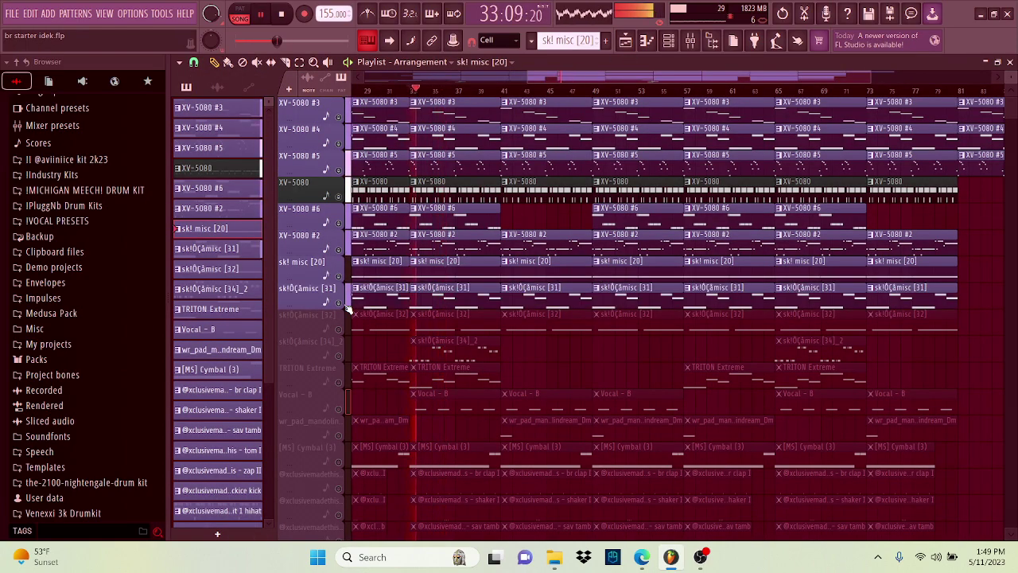
scroll(375, 301, up, 2)
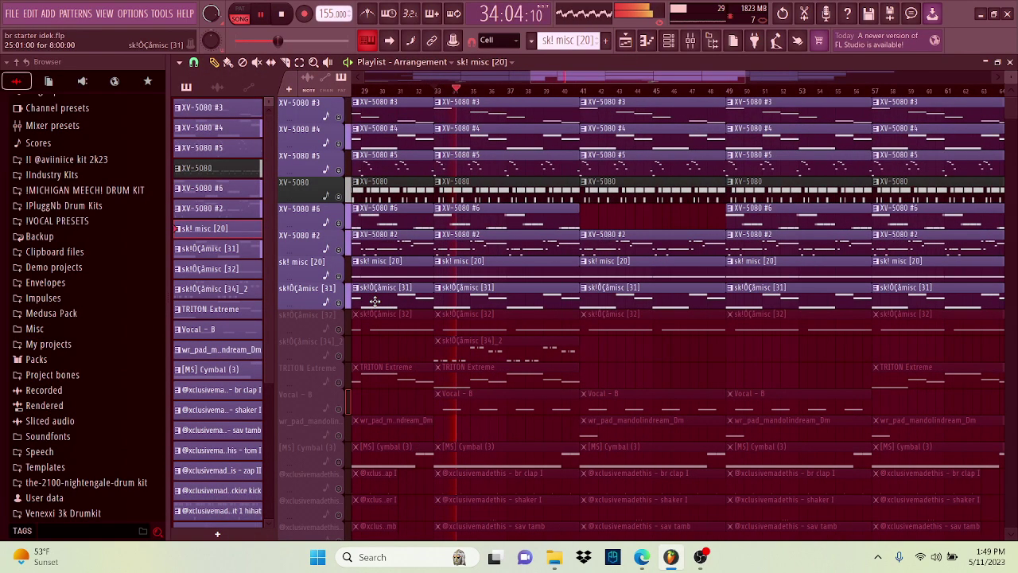
click(340, 330)
click(345, 358)
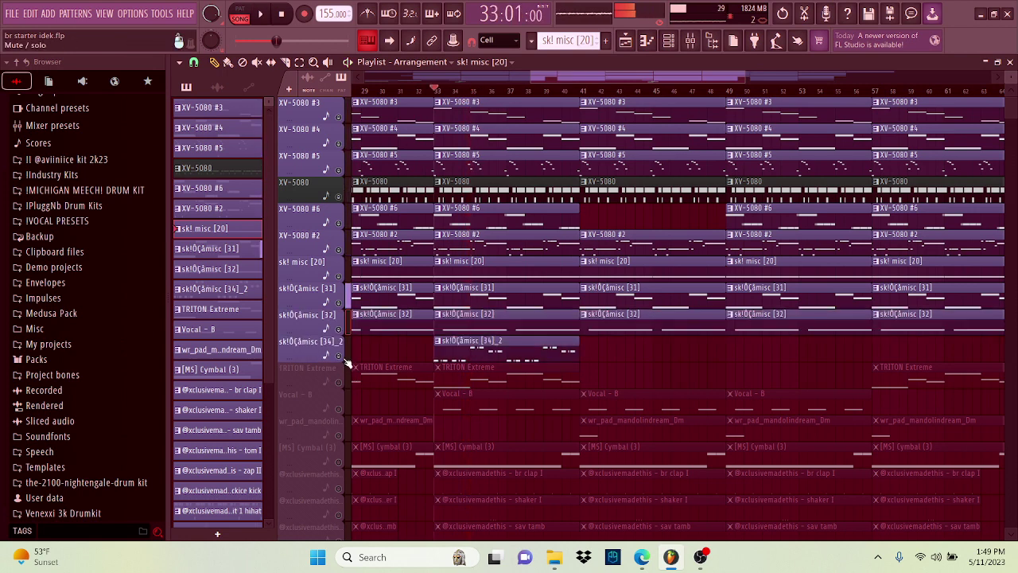
click(340, 410)
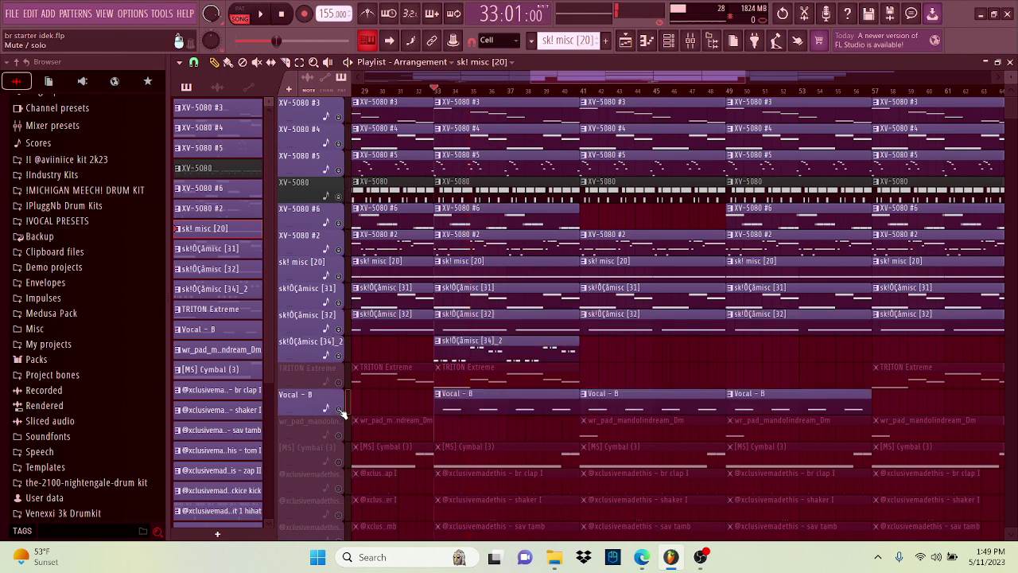
click(340, 383)
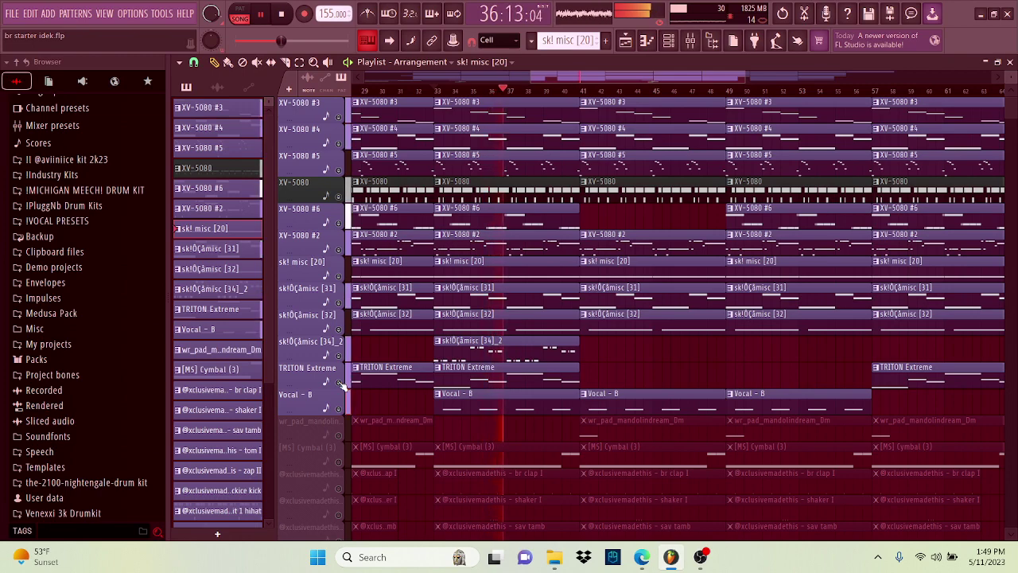
Unmute the wr_pad_mandolindream_Dm track during playback and stop the song.
scroll(340, 384, down, 1)
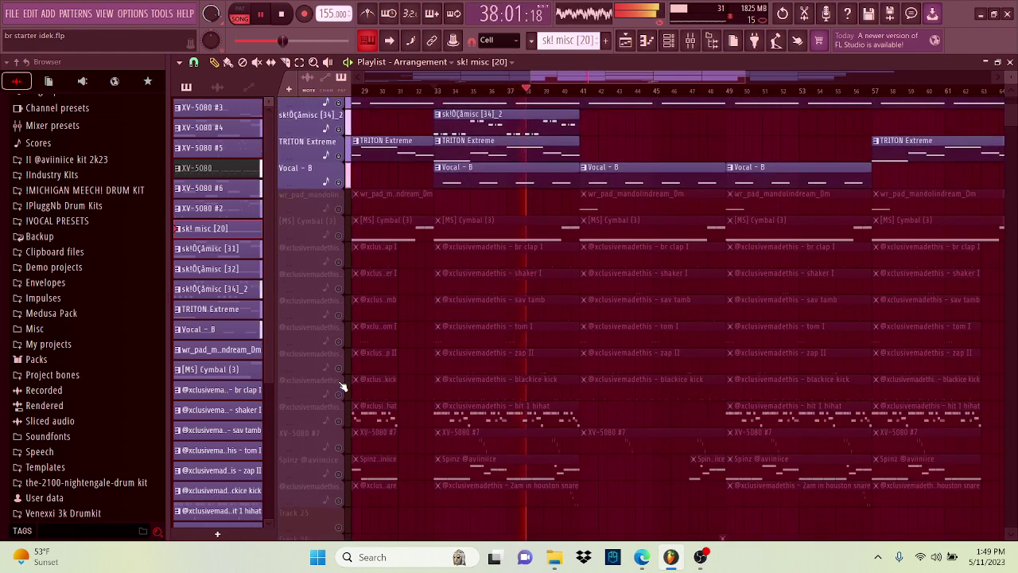
scroll(342, 387, up, 3)
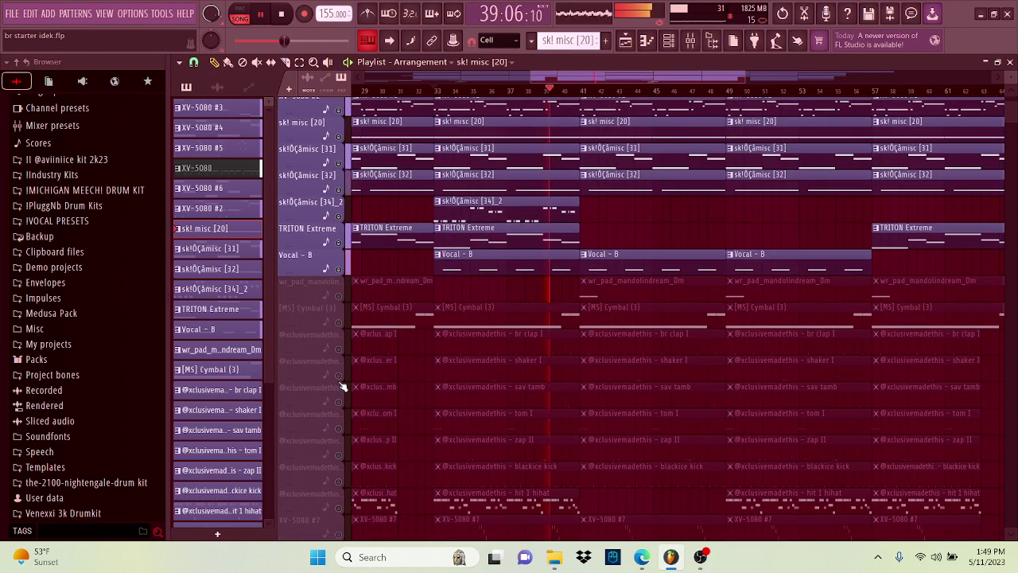
click(339, 294)
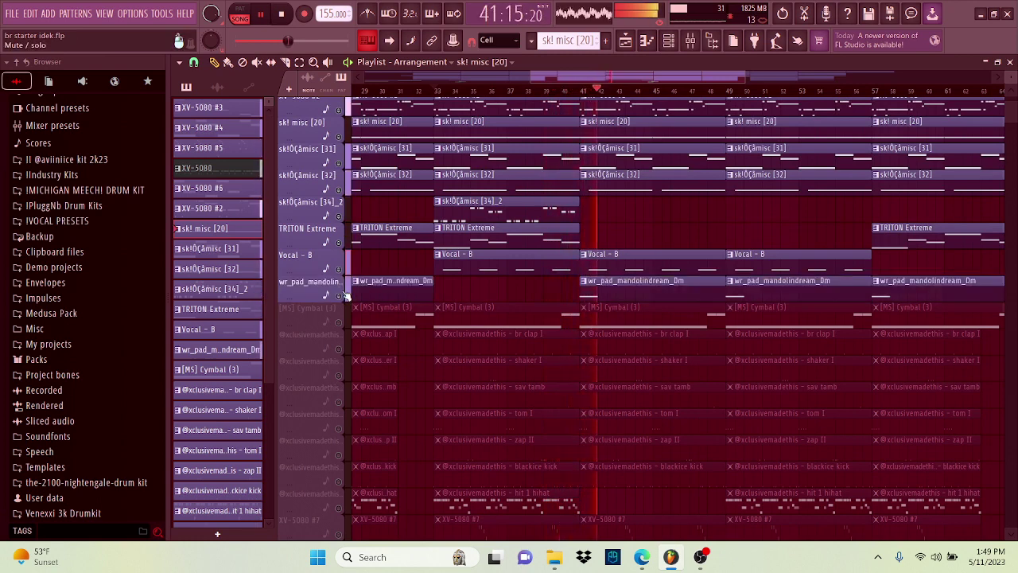
key(space)
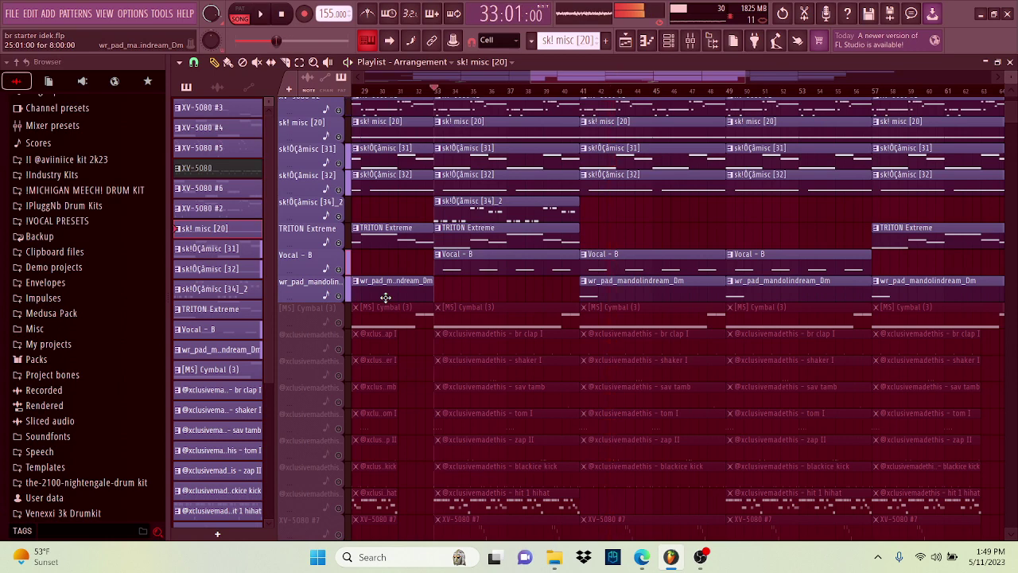
Unmute the [MS] Cymbal (3) track and play its pattern in the piano roll and the playlist.
click(339, 325)
double_click(447, 315)
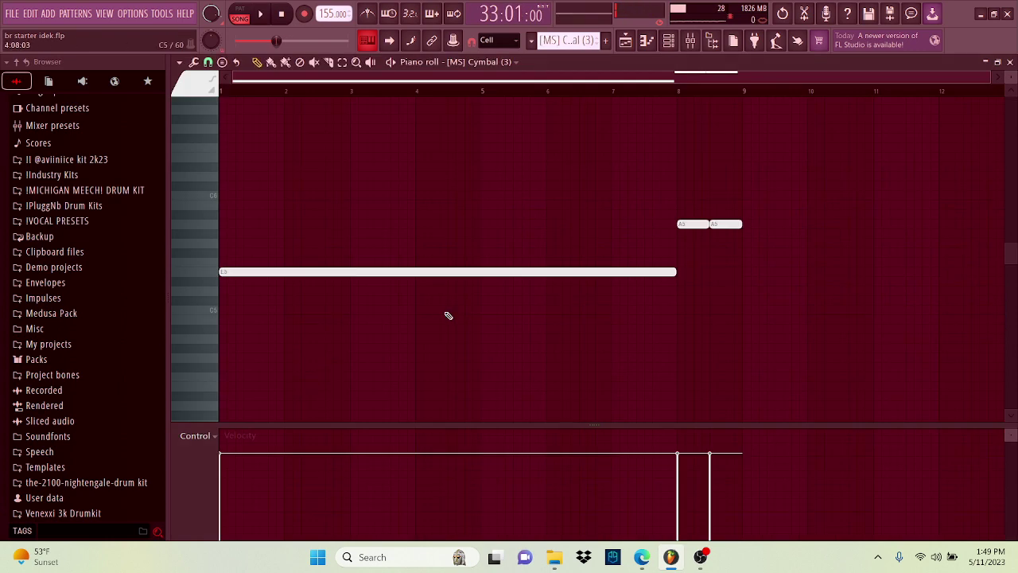
key(space)
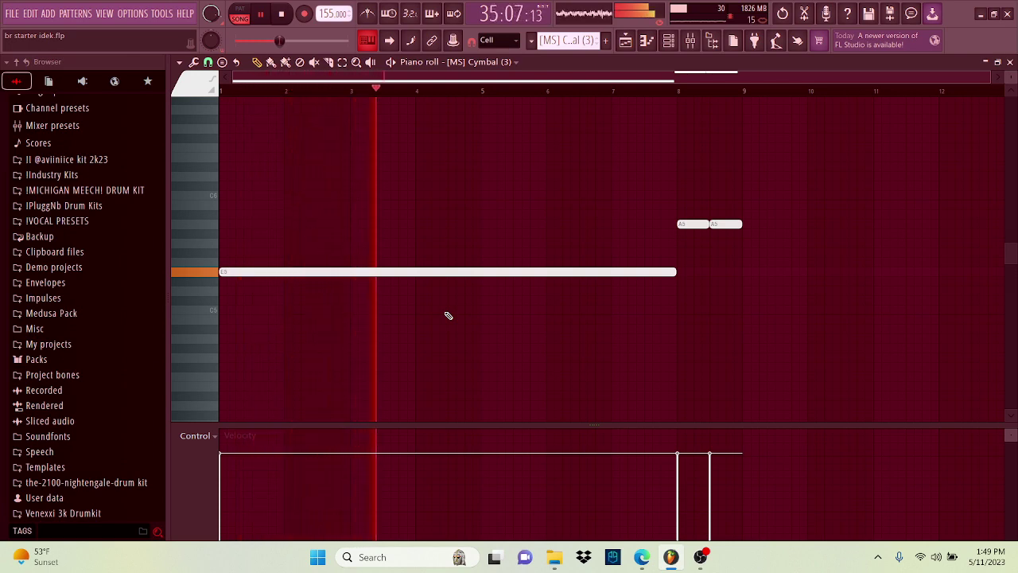
click(1011, 61)
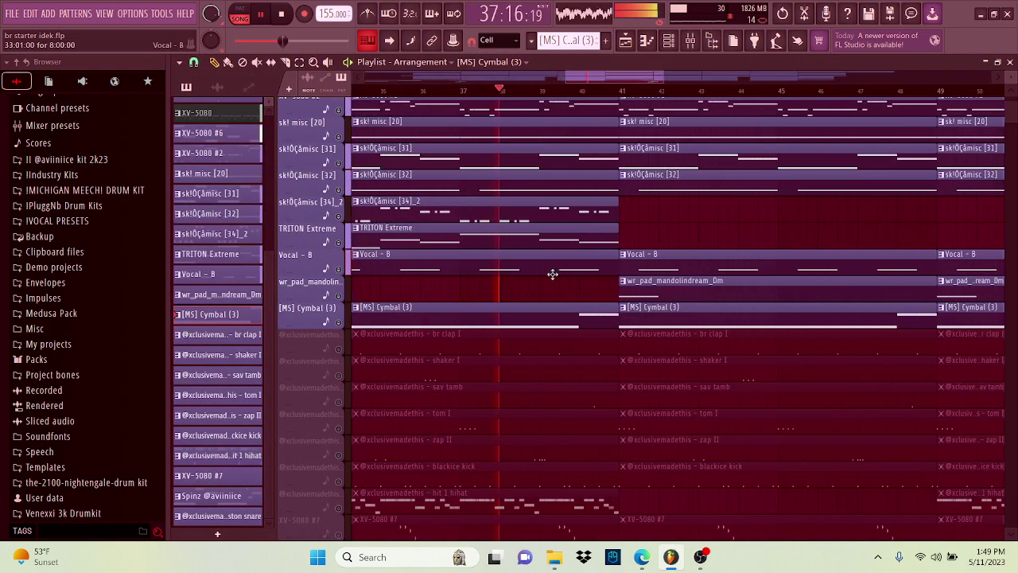
scroll(552, 274, up, 2)
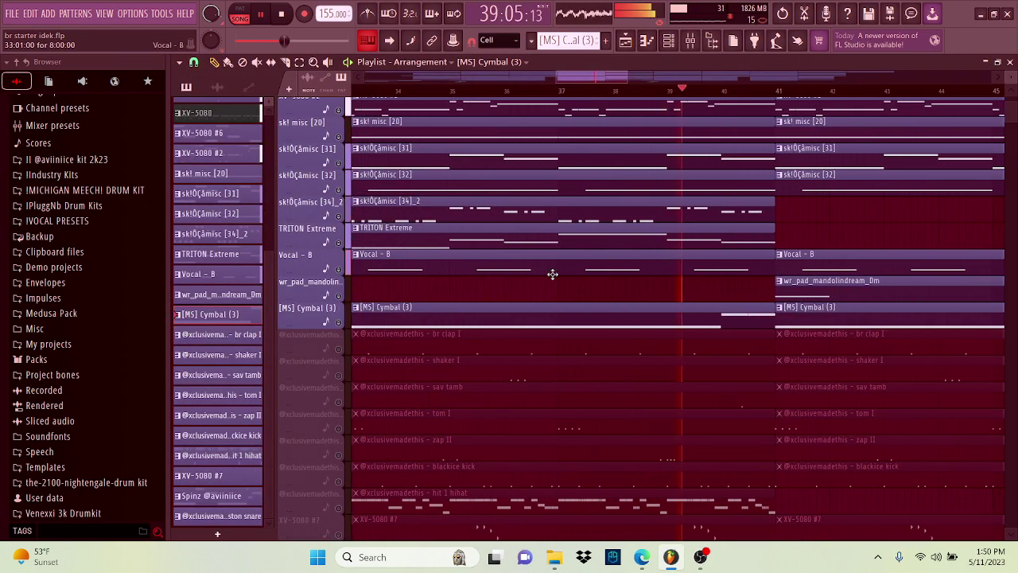
scroll(552, 273, up, 1)
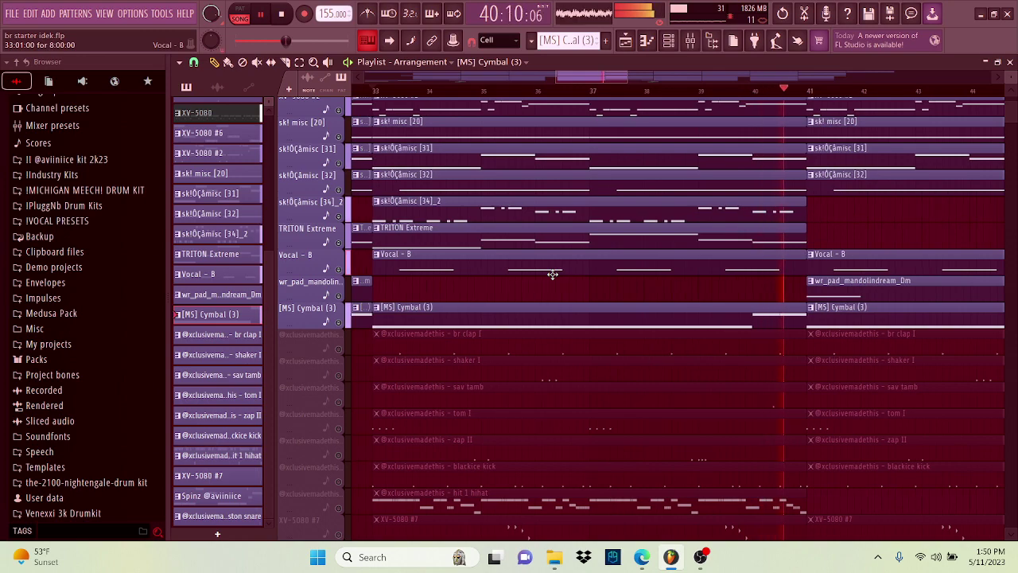
key(space)
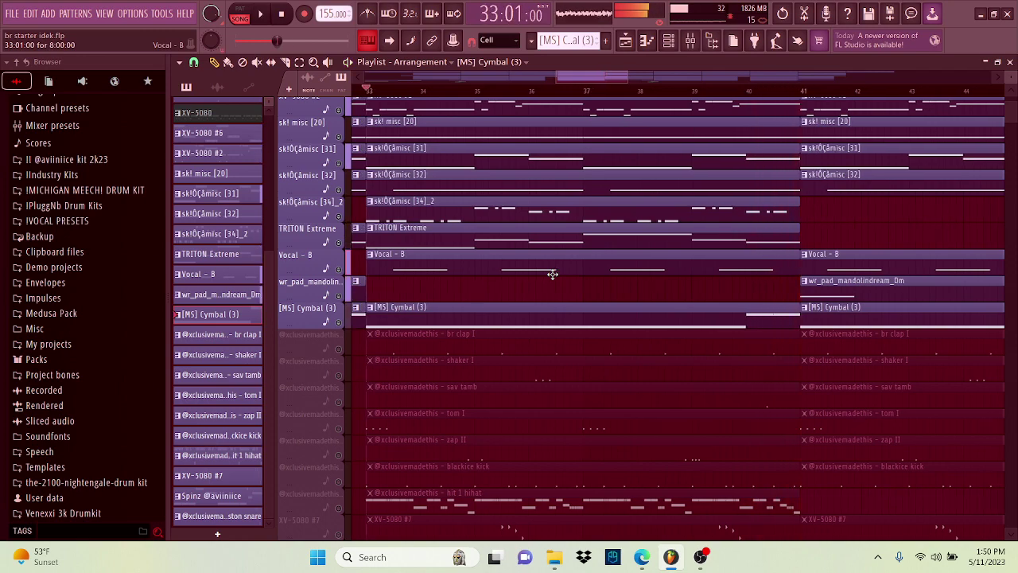
Unmute the br clap I track and play the arrangement from bar 33.
click(344, 350)
scroll(343, 351, down, 1)
key(space)
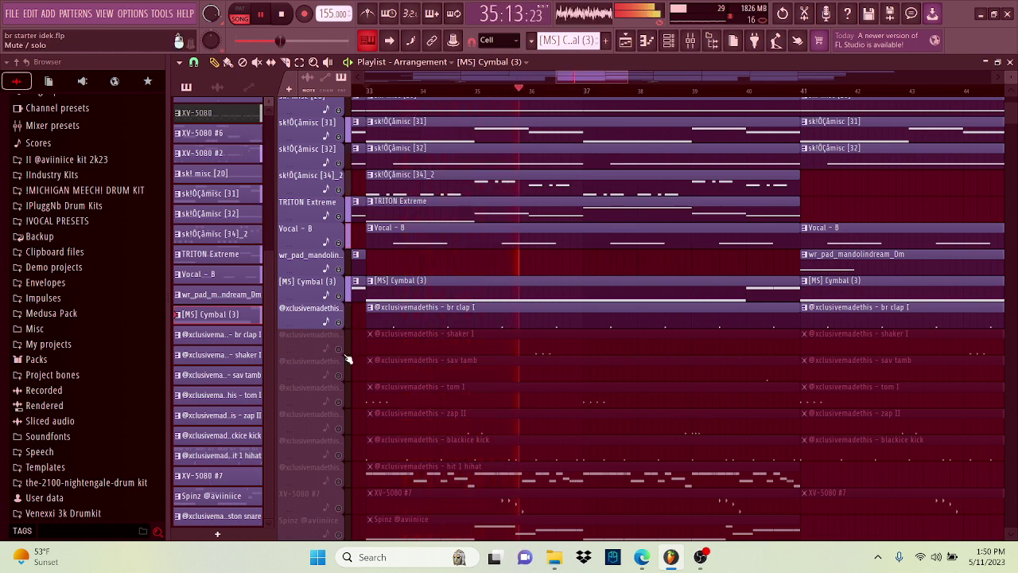
Unmute the shaker I and sav tamb tracks during playback.
click(341, 351)
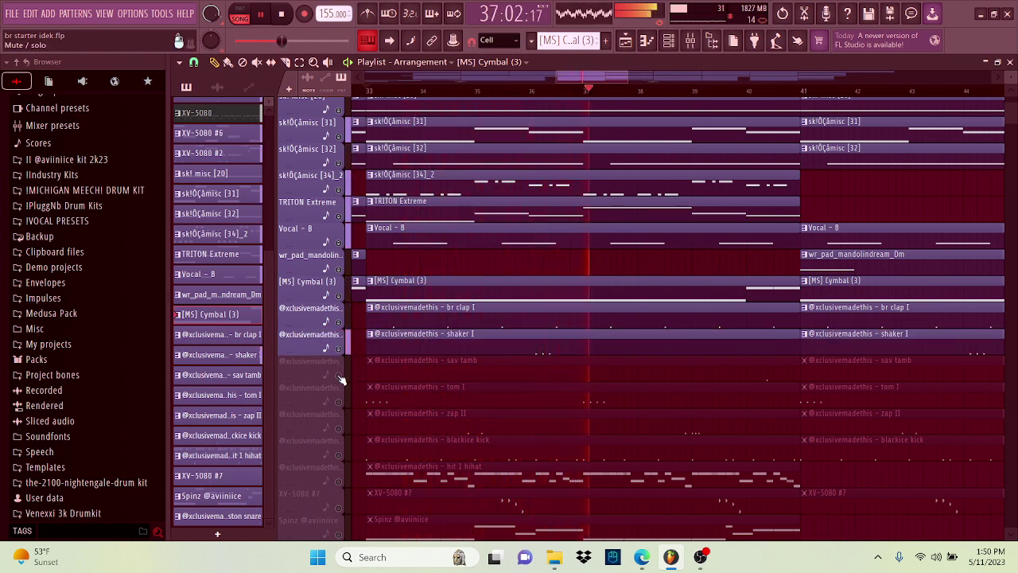
click(340, 377)
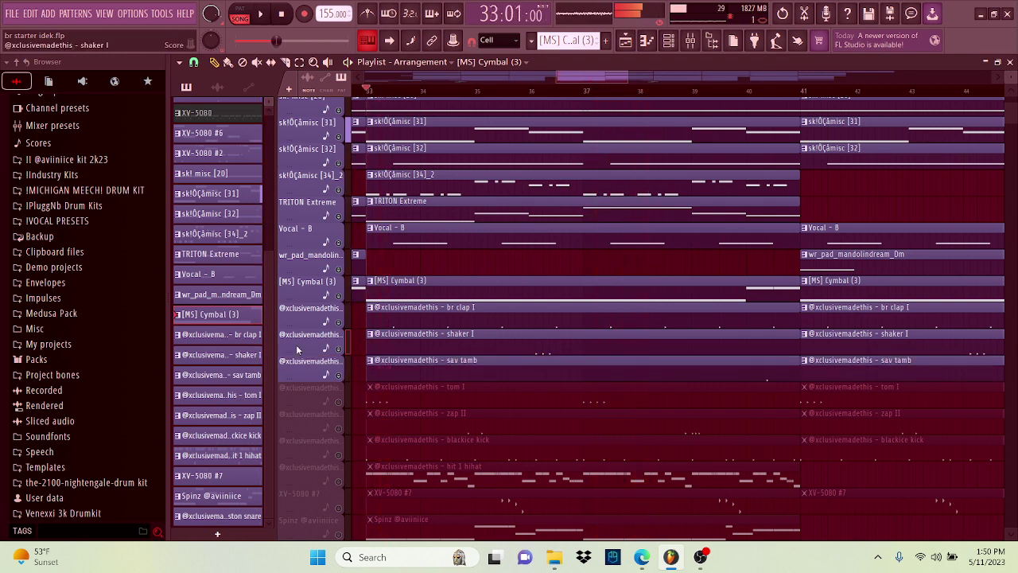
Look through the !Industry Kits folder and its Xclusive MultiKit subfolder in the browser, and collapse the folders again.
click(87, 176)
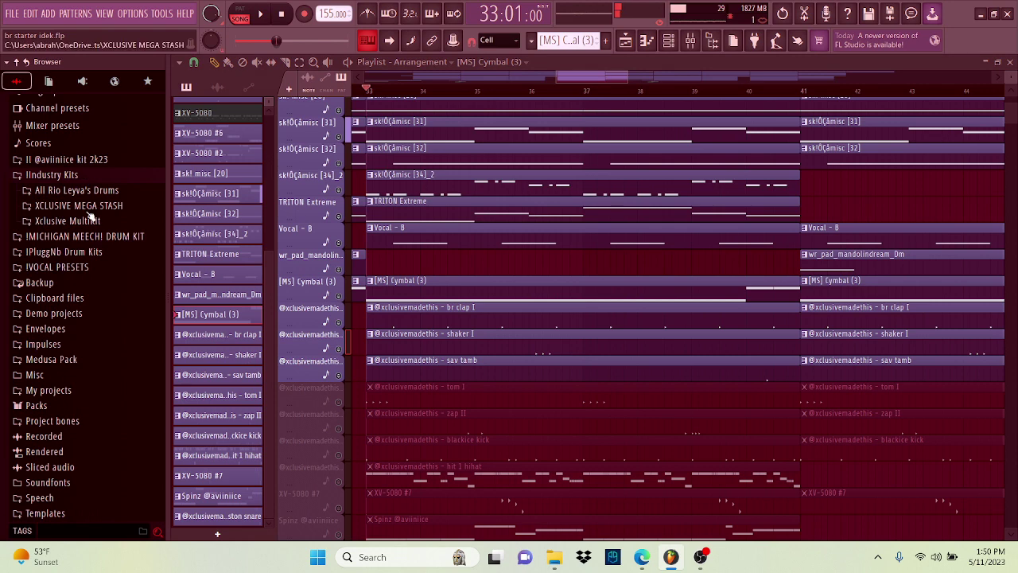
click(89, 208)
click(89, 208)
click(90, 222)
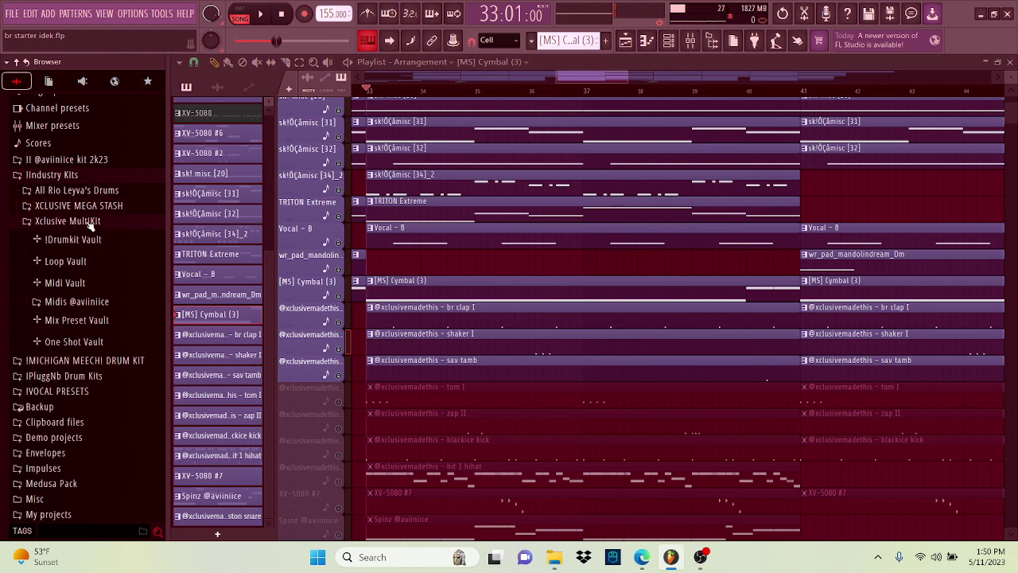
click(13, 63)
click(32, 86)
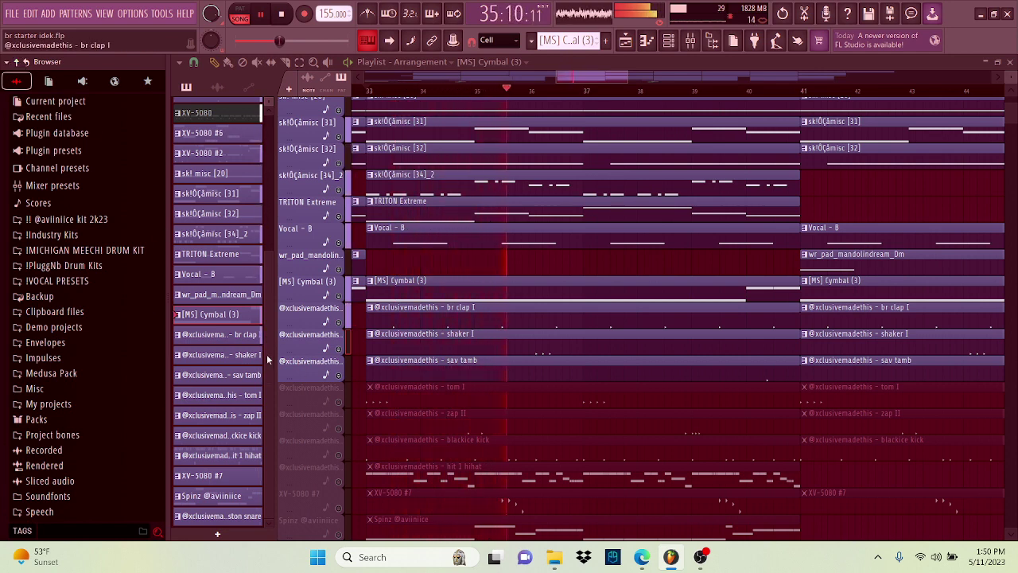
Unmute the tom I, zap II and blackice kick tracks while the arrangement plays from bar 33.
click(340, 400)
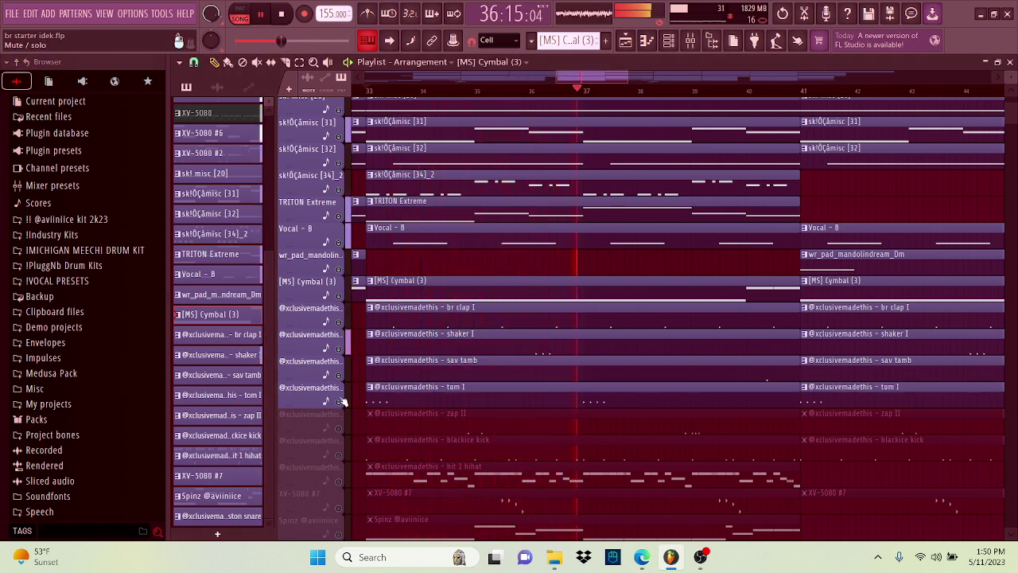
click(341, 427)
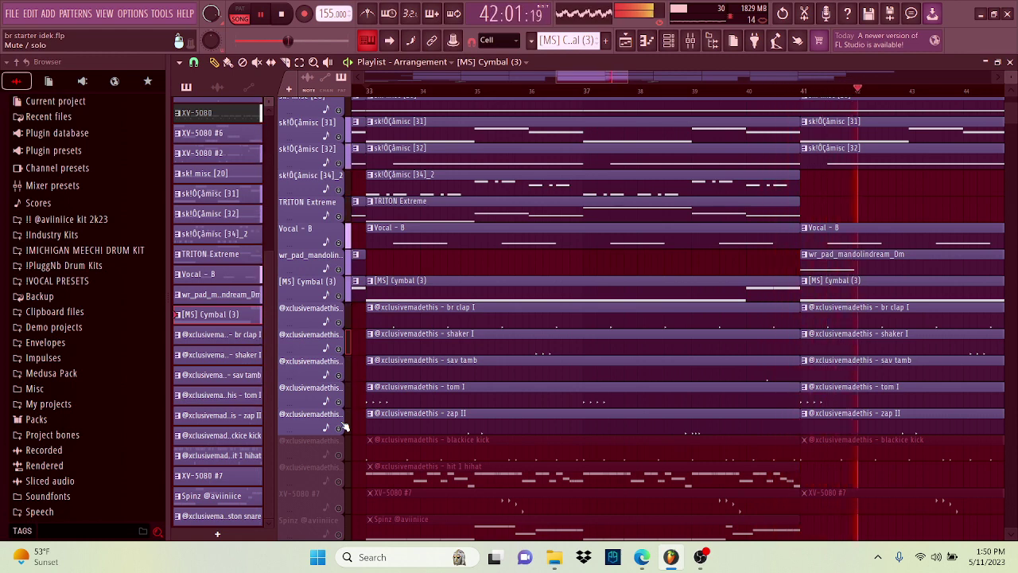
click(339, 455)
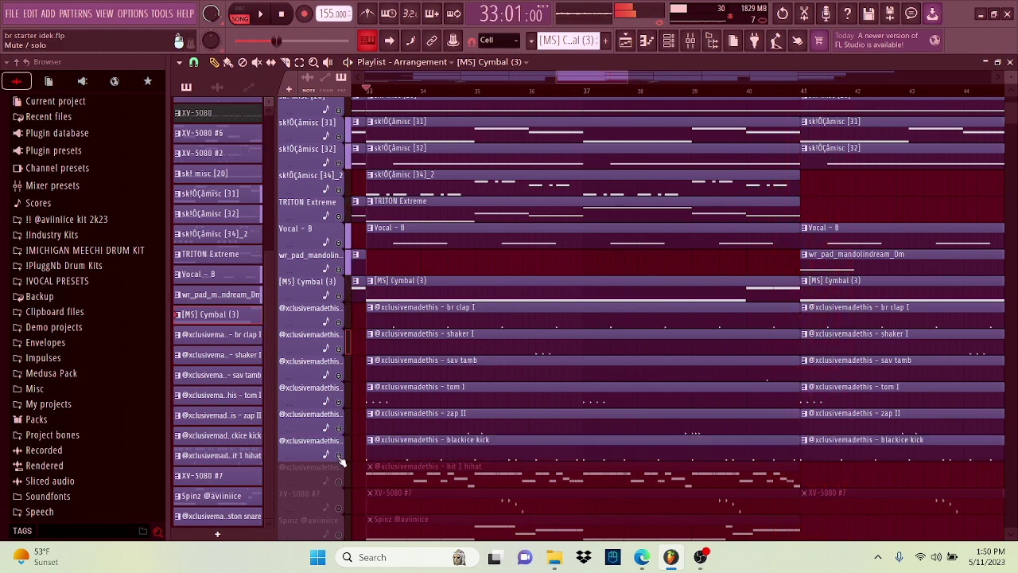
Play the blackice kick pattern in the piano roll and open the sampler settings of its Top 3 Kicks channel.
double_click(392, 447)
key(space)
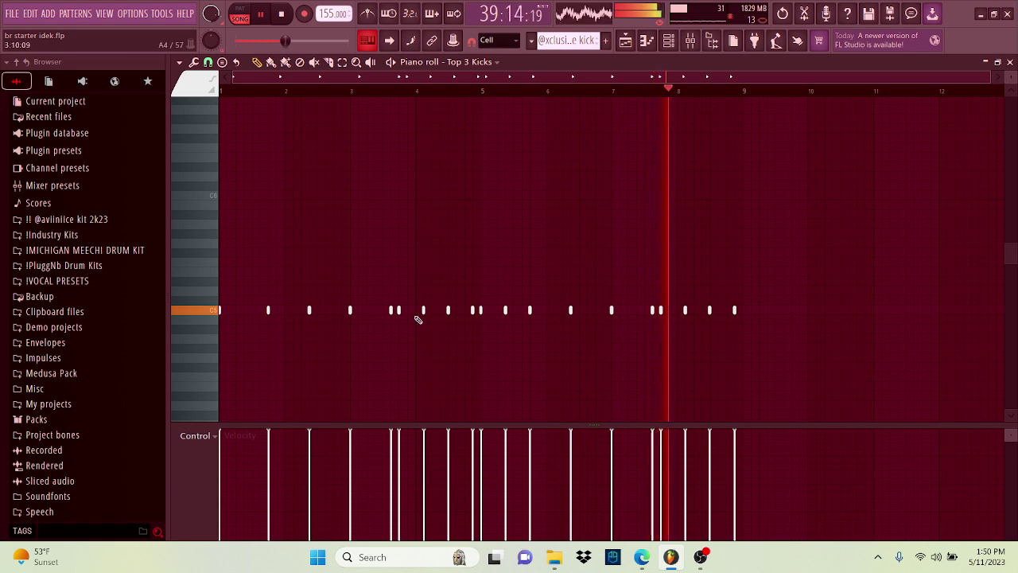
click(670, 40)
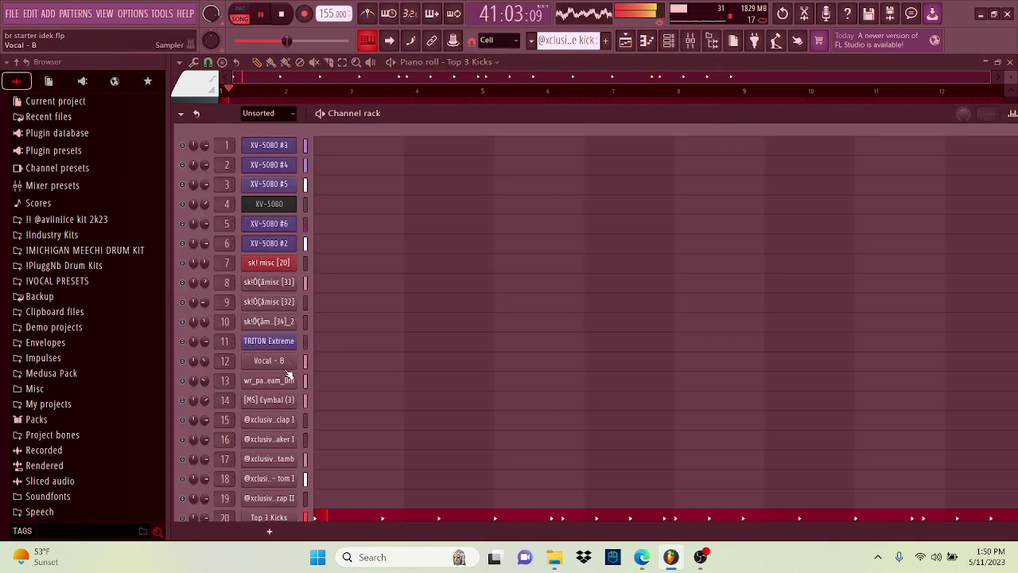
click(274, 518)
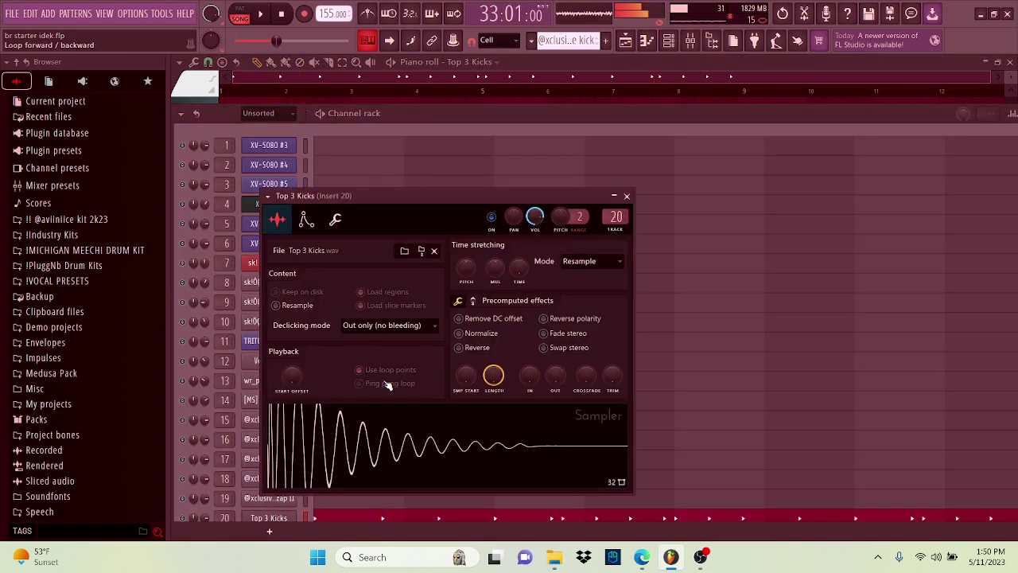
Locate the Top 3 Kicks sample in the browser's Kicks folder and return to the playlist.
drag(390, 430, 100, 326)
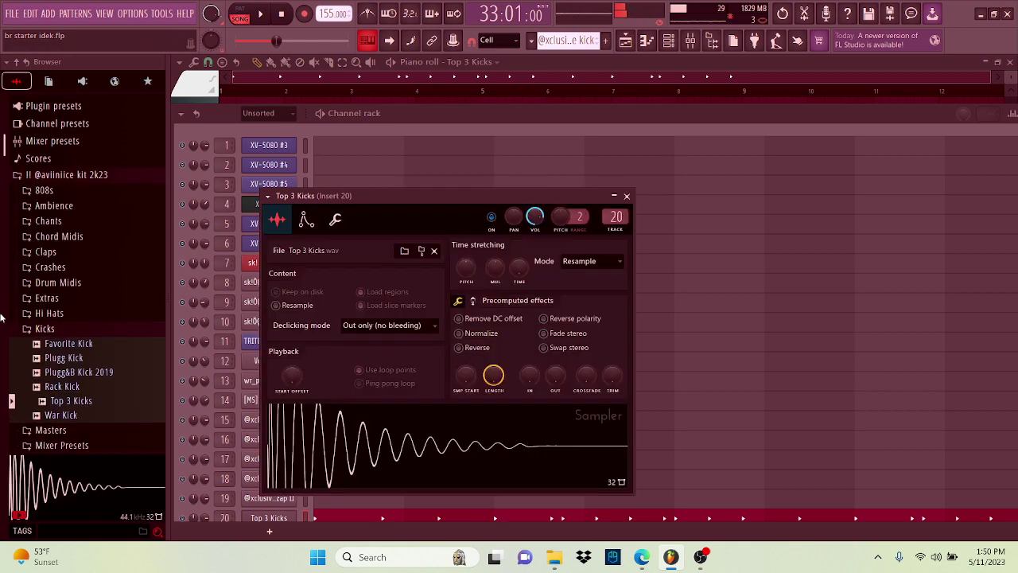
click(1011, 62)
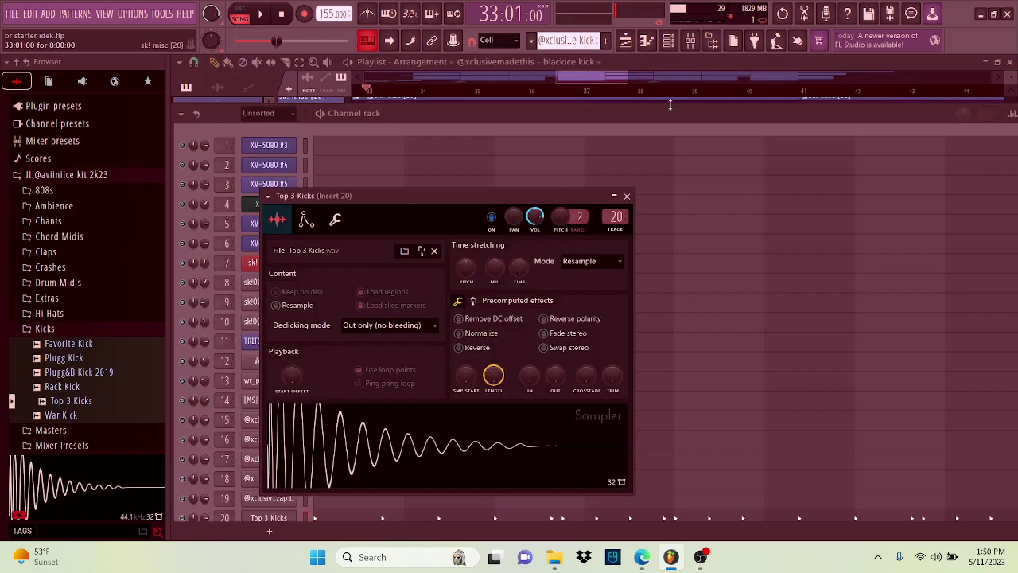
click(879, 59)
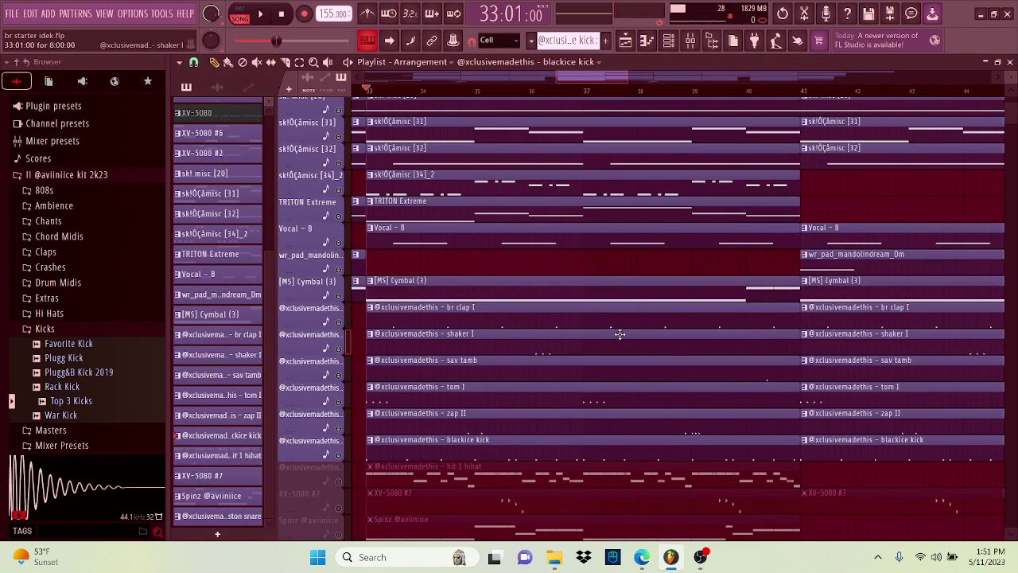
Unmute the hit 1 hihat track, play its pattern in the piano roll and return to the playlist.
scroll(620, 334, down, 1)
double_click(363, 422)
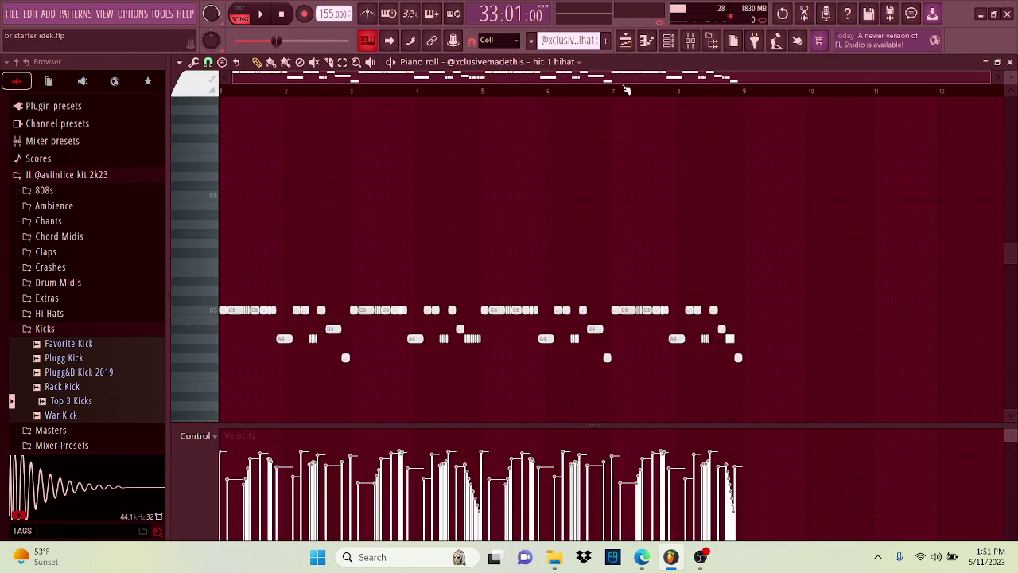
key(space)
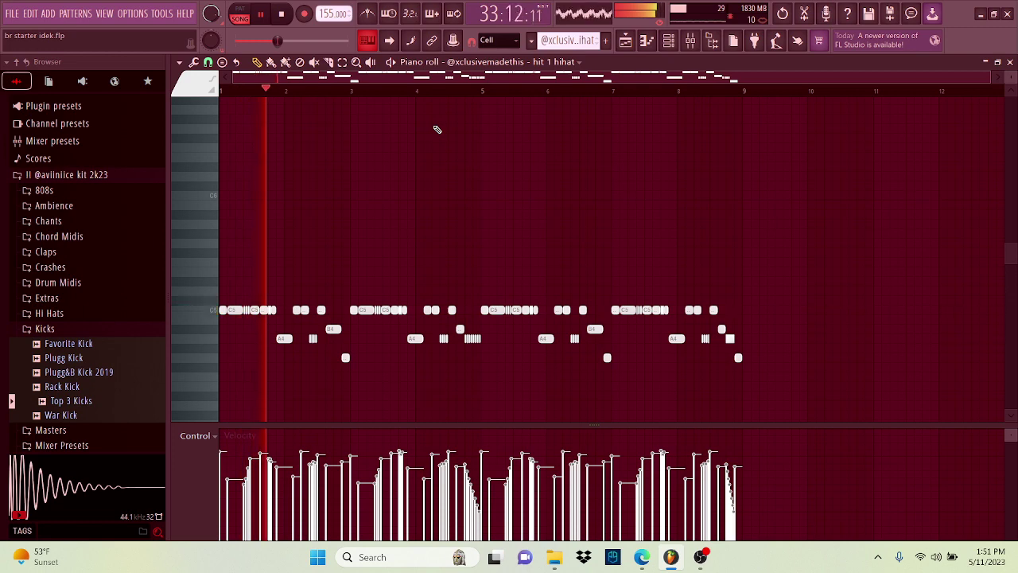
click(148, 81)
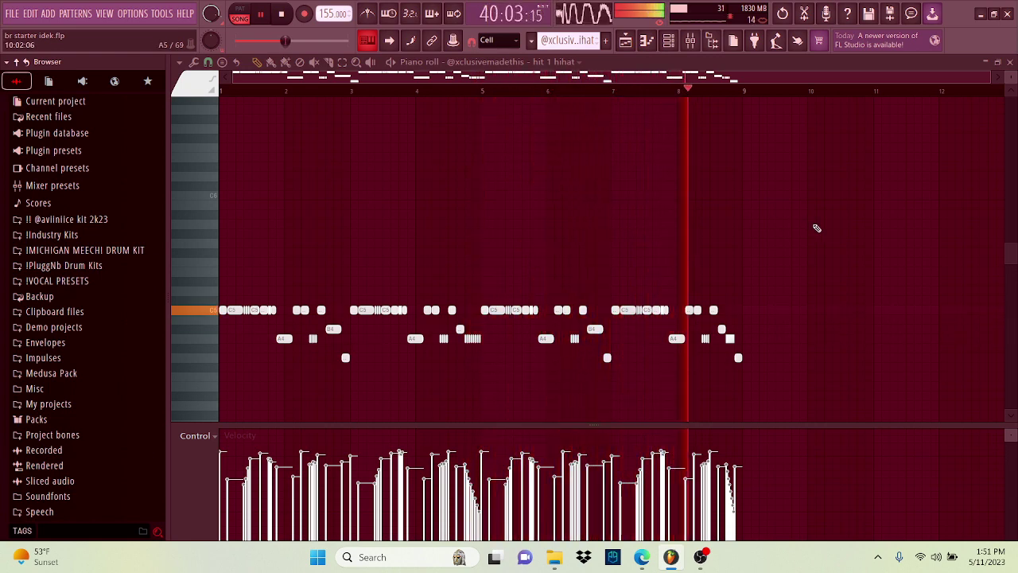
click(1011, 62)
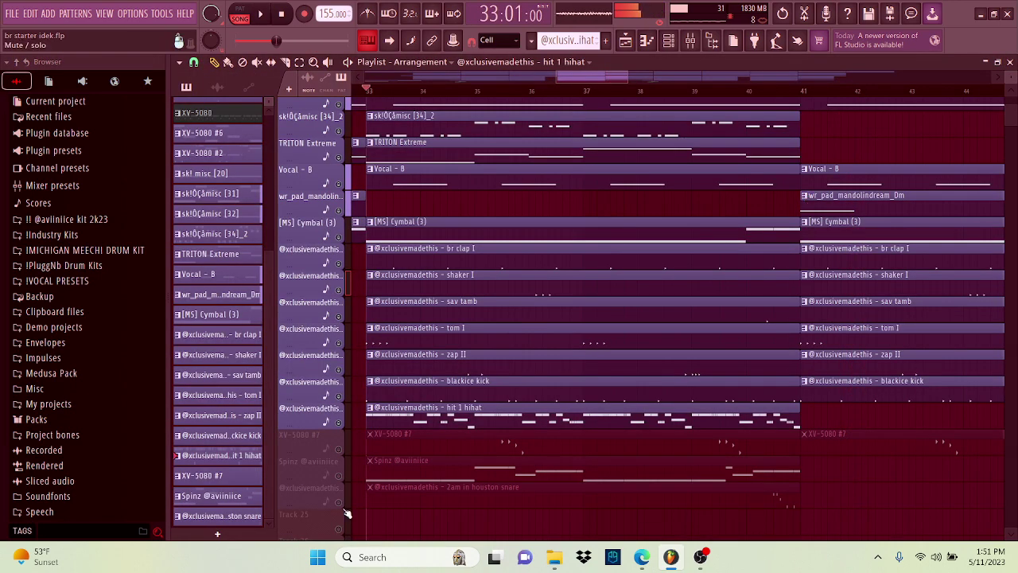
Unmute the XV-5080 #7 track and show its pattern together with its Roland XV-5080 instrument.
click(342, 450)
click(394, 433)
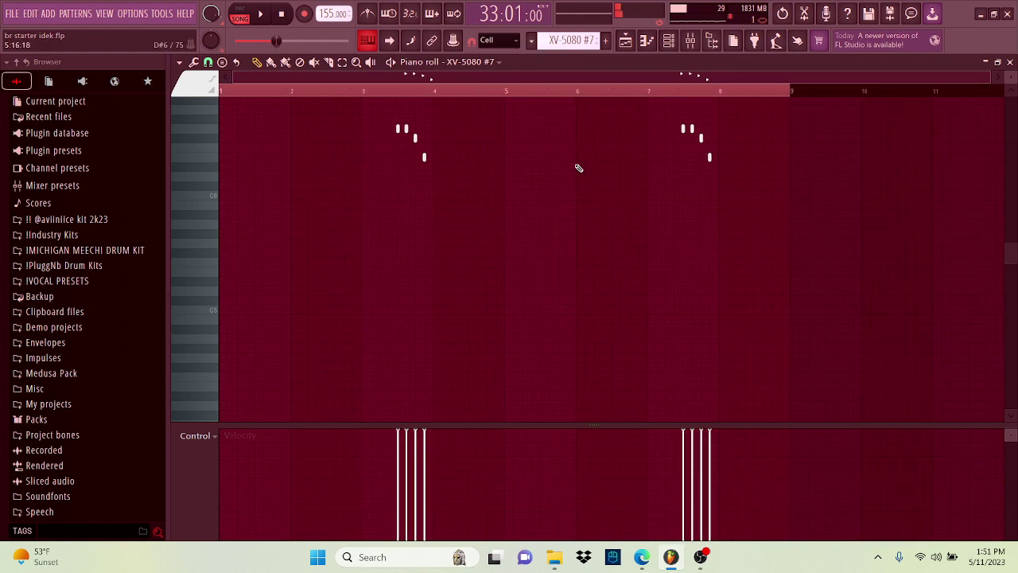
click(667, 41)
scroll(254, 429, down, 3)
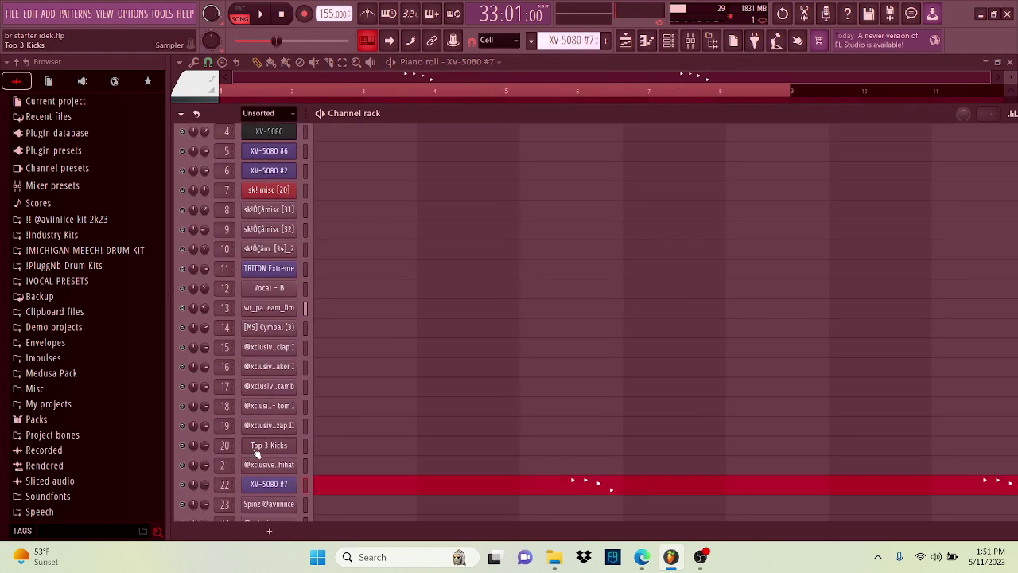
click(287, 462)
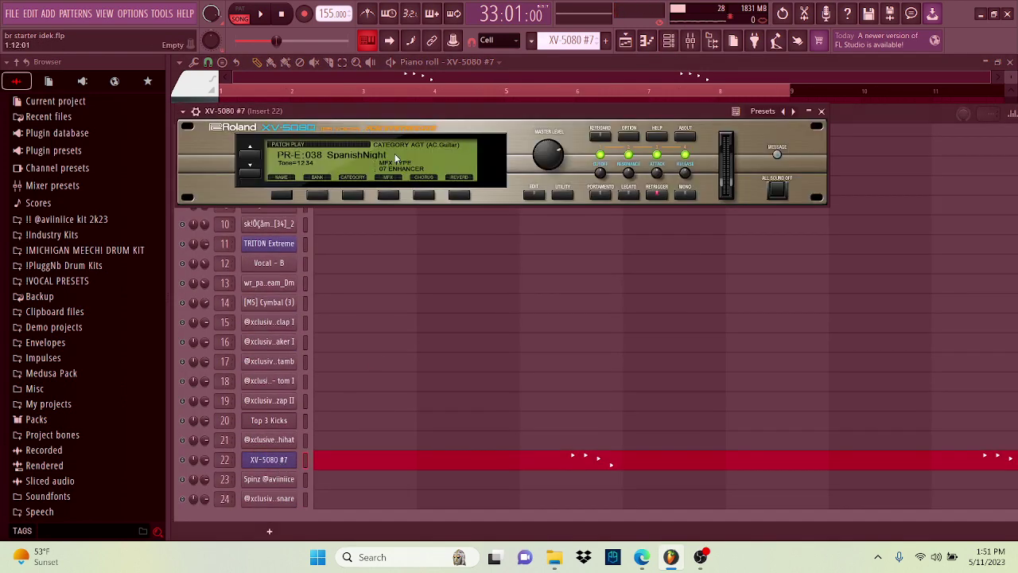
Play the XV-5080 #7 pattern in the piano roll, examine its notes up close and return to the playlist.
click(849, 62)
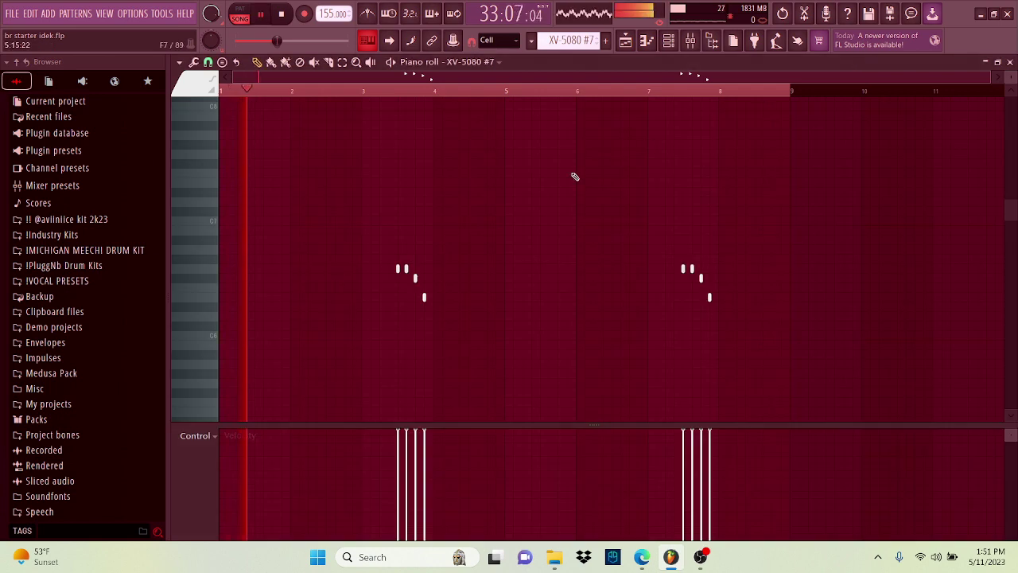
scroll(400, 293, up, 2)
scroll(399, 293, up, 2)
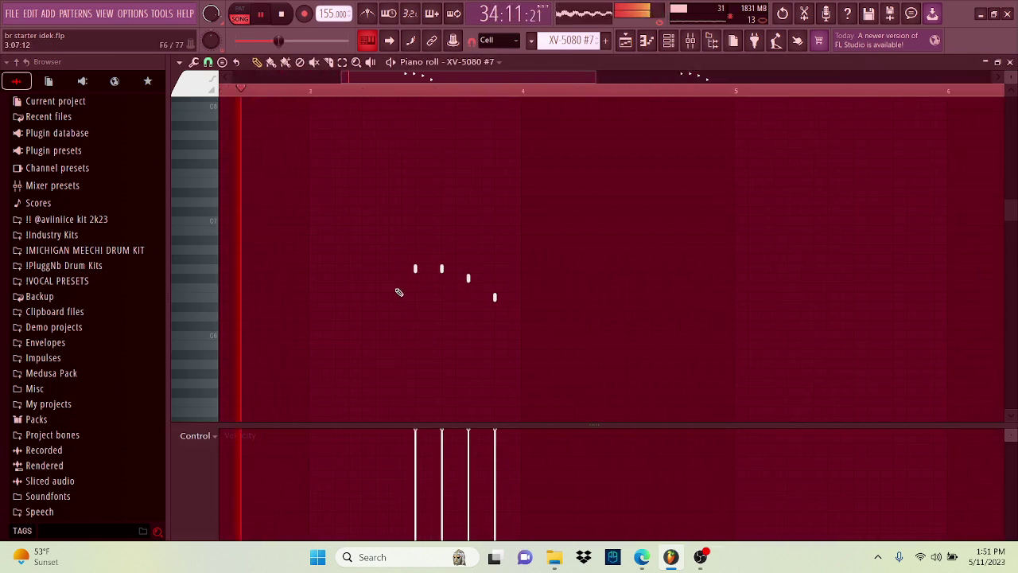
scroll(399, 293, down, 4)
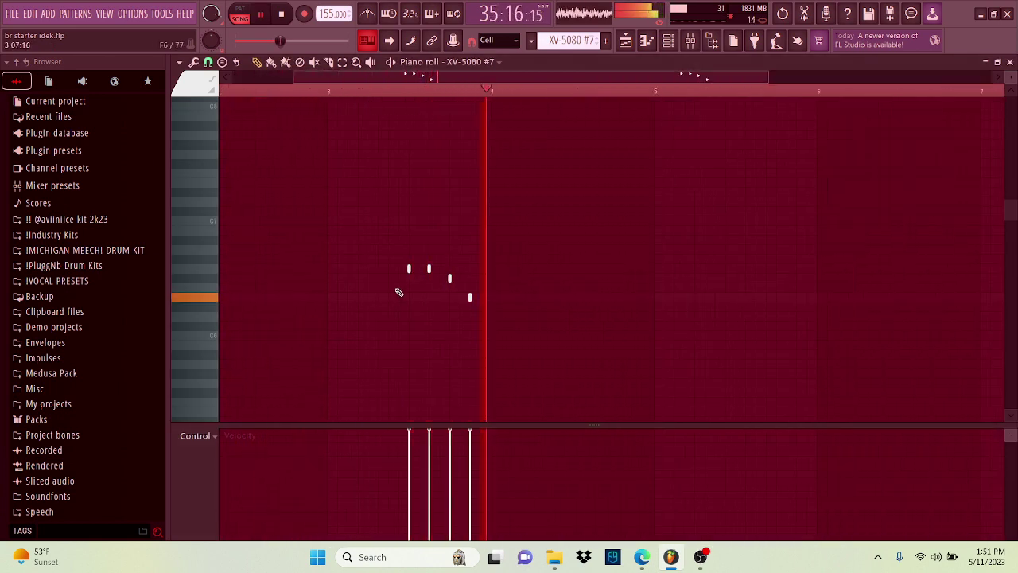
click(1011, 63)
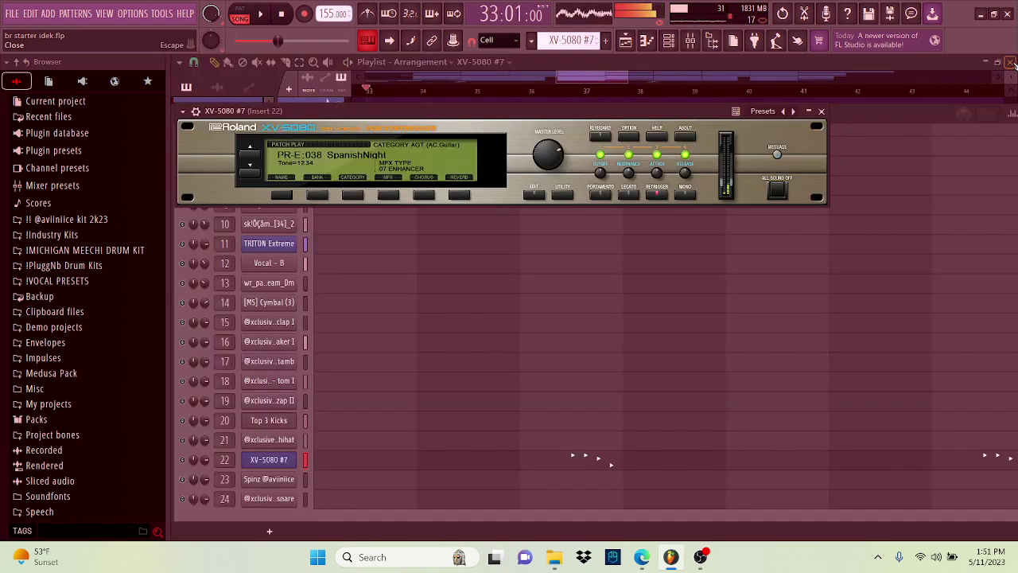
click(792, 61)
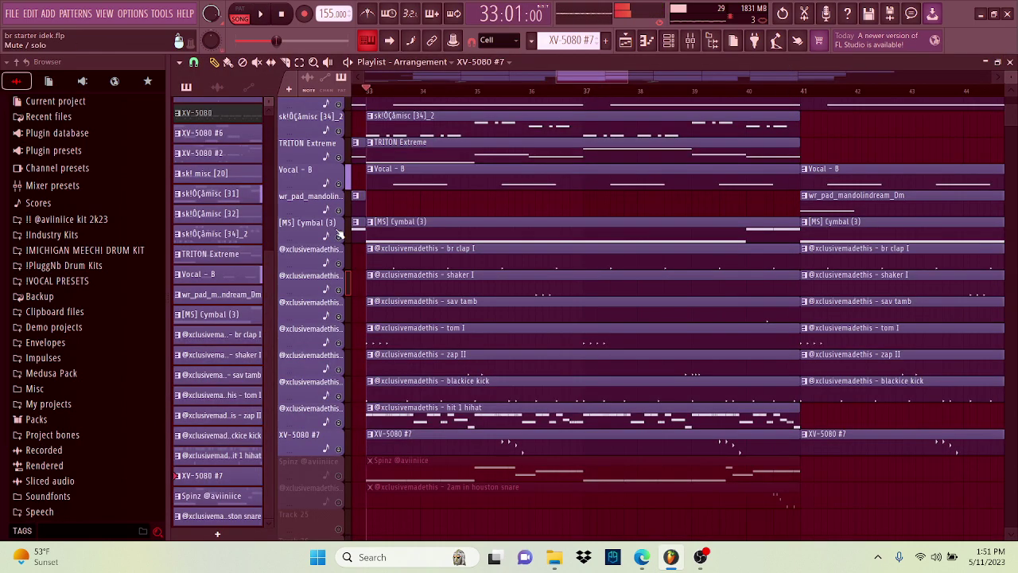
Unmute the 2am in houston snare track and play the arrangement from bar 33.
click(338, 502)
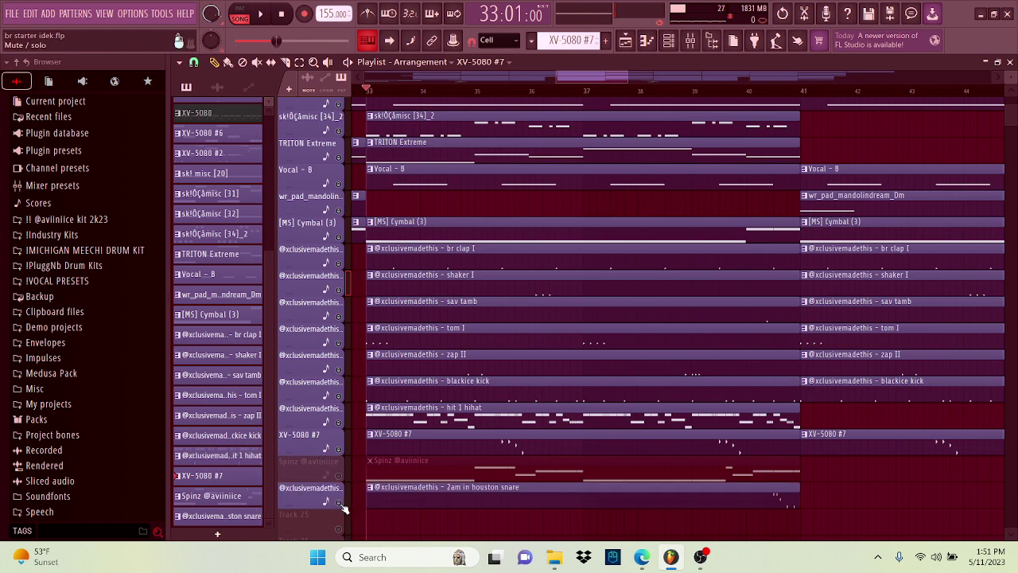
key(space)
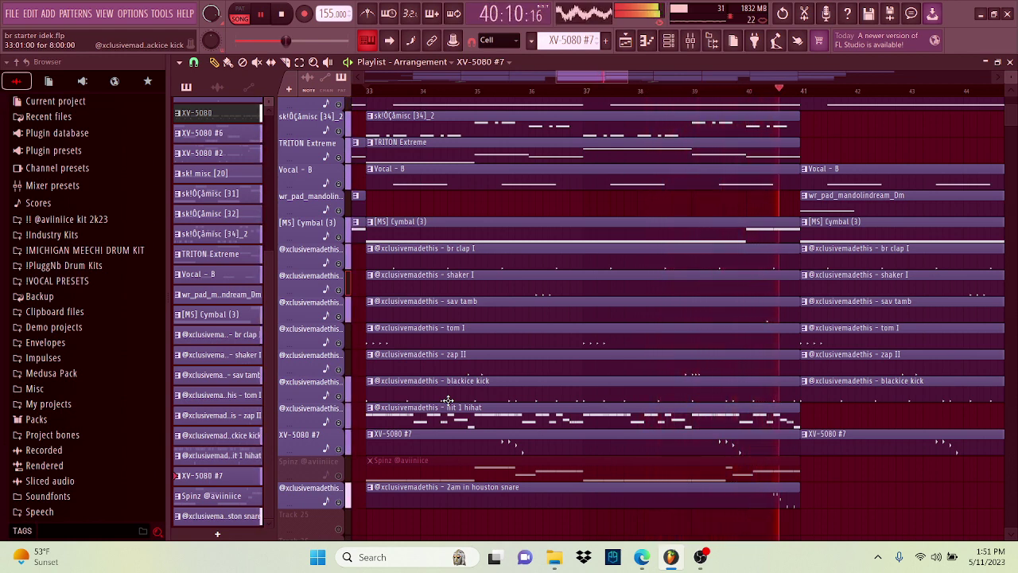
key(space)
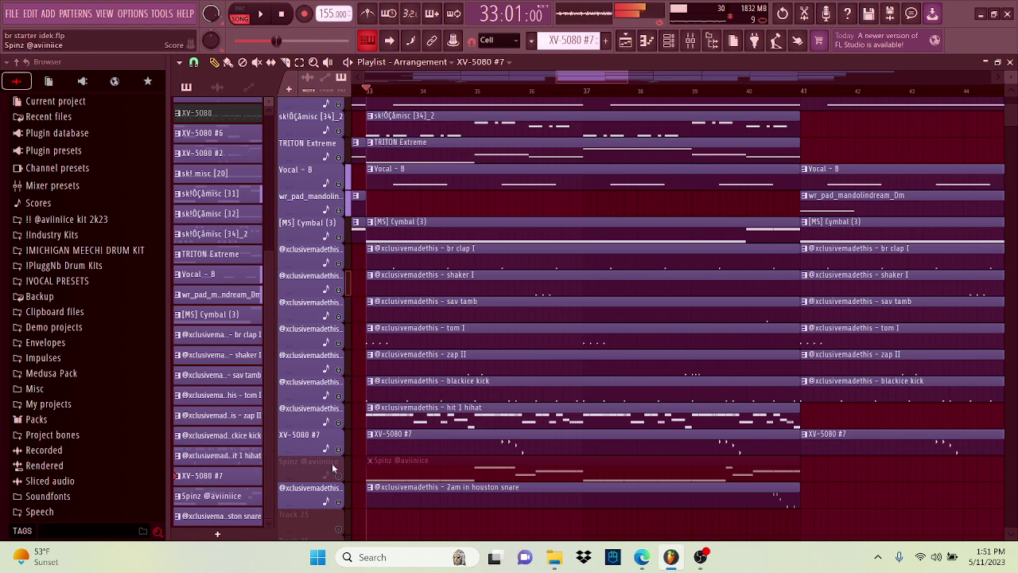
Open the Spinz 808 pattern in the piano roll and show its sampler channel's boost and other precomputed effects.
double_click(400, 461)
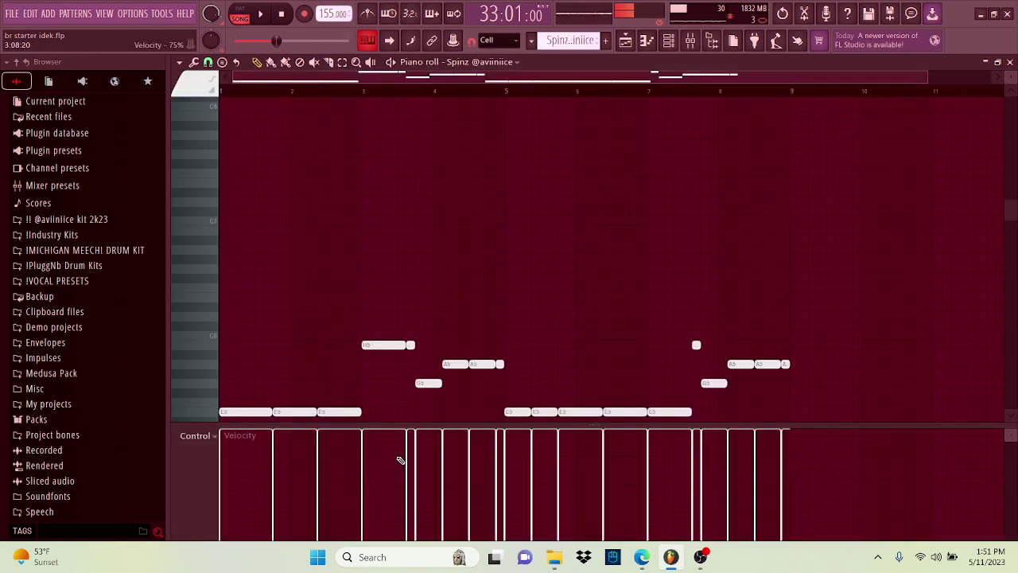
click(675, 44)
click(280, 480)
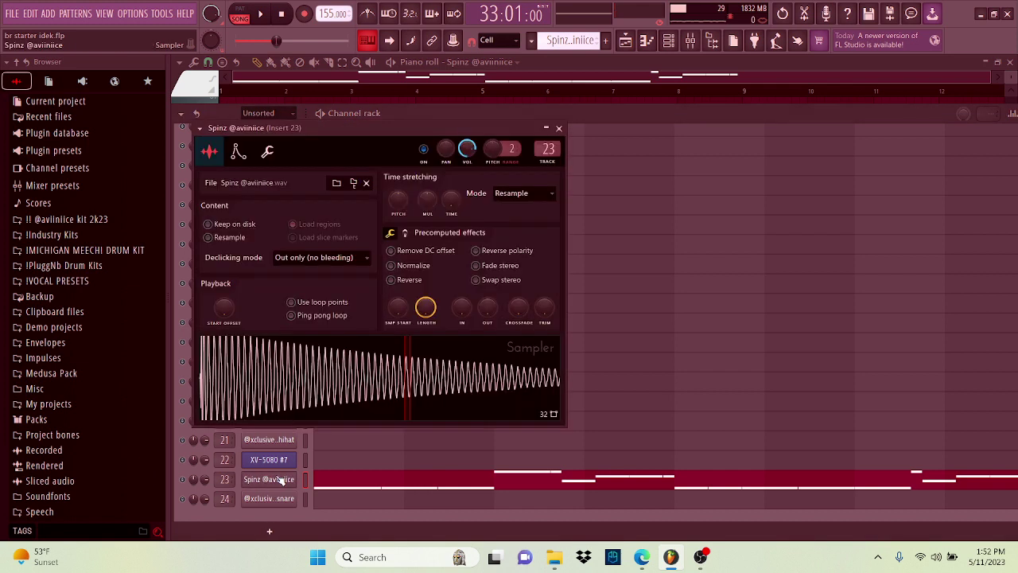
click(405, 234)
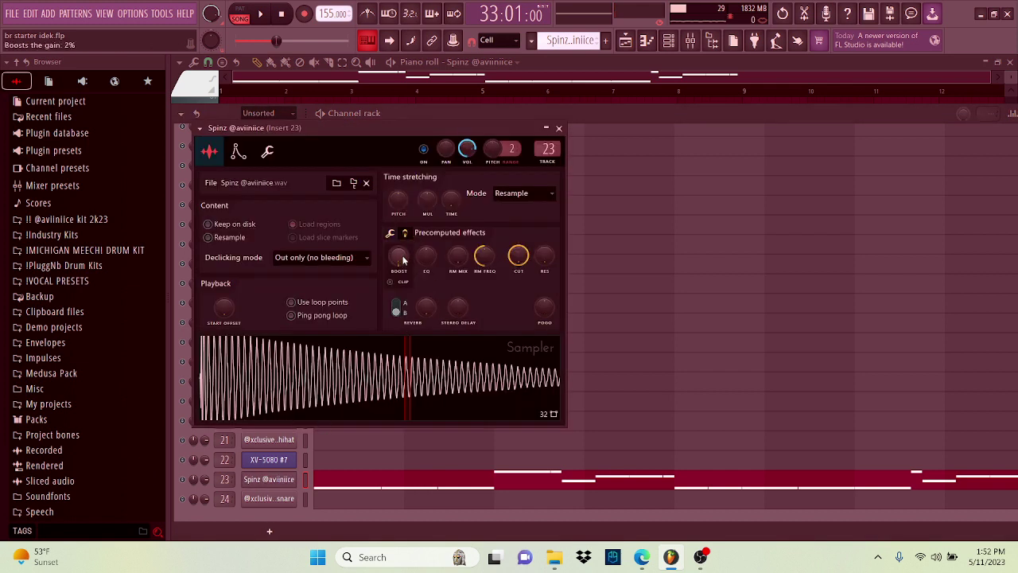
Play the arrangement with the Spinz pattern shown in the piano roll, and close the piano roll.
click(760, 60)
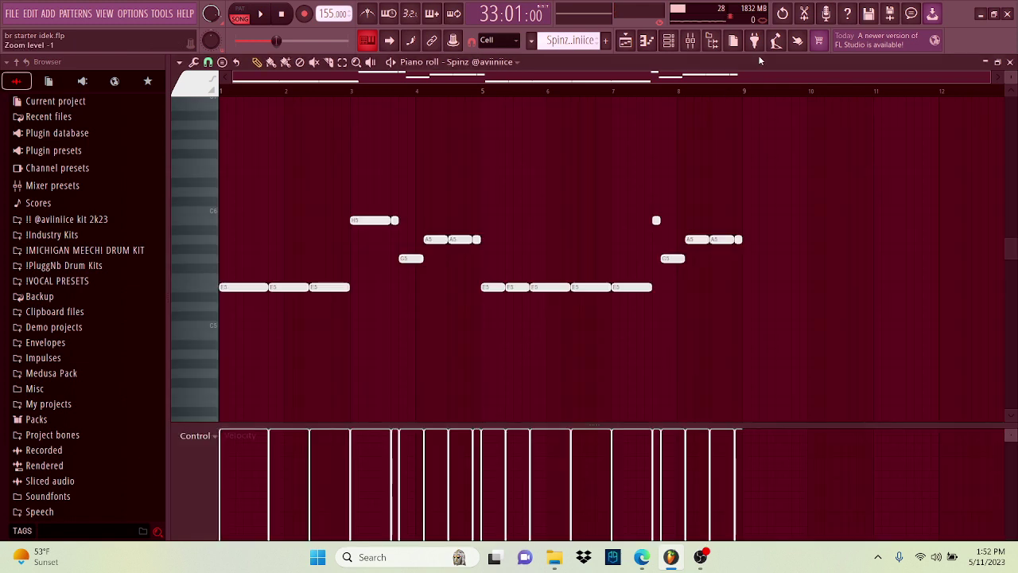
key(space)
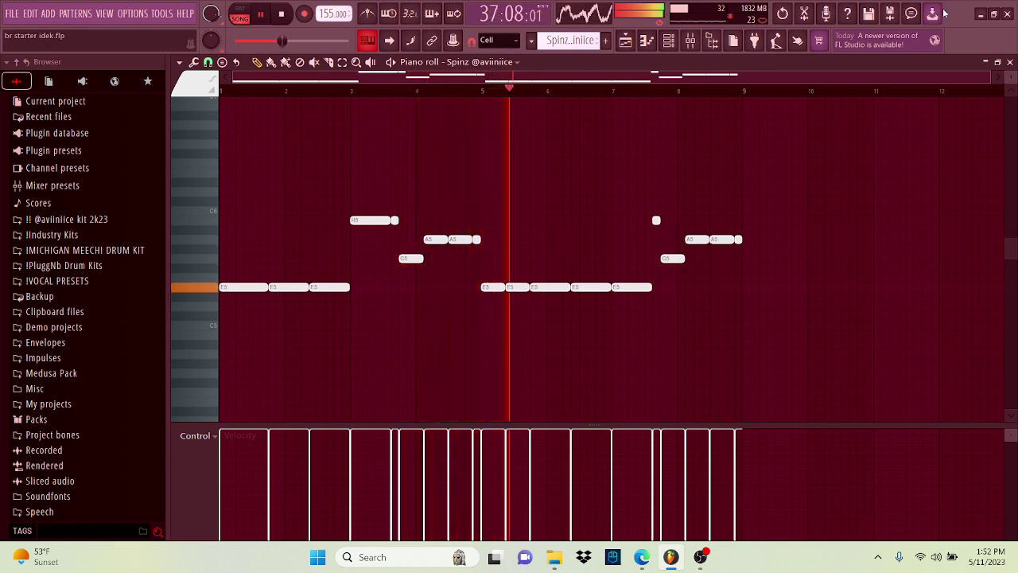
click(1009, 63)
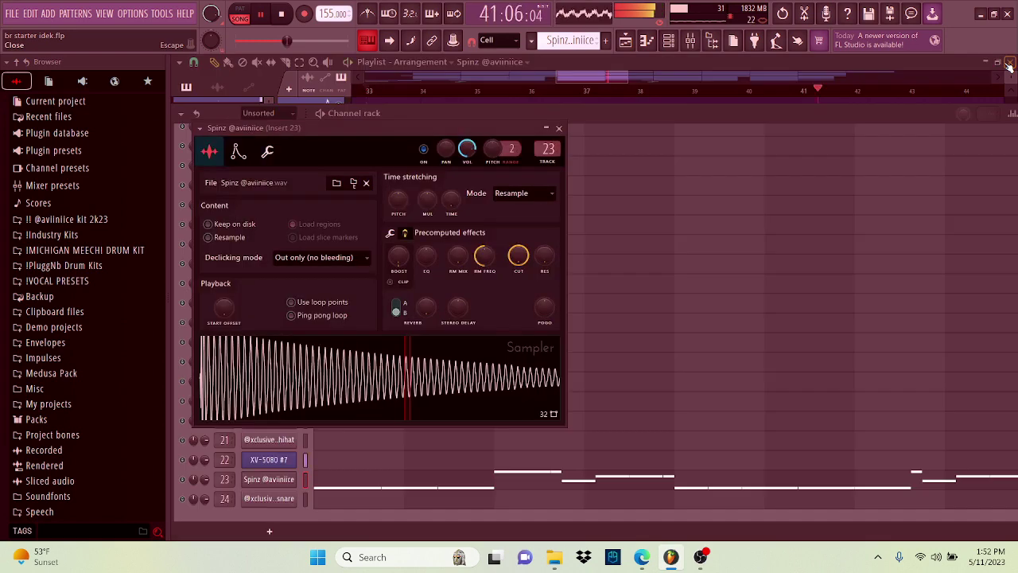
Close the Spinz sampler and channel rack, unmute audio tracks 26, 27 and 28, and play the arrangement from bar 13.
click(708, 73)
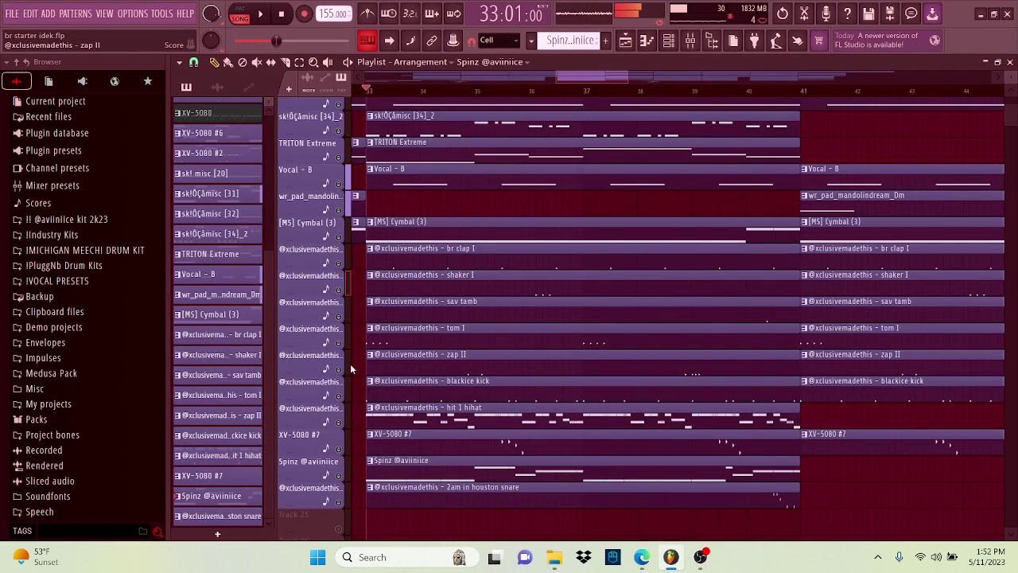
scroll(368, 429, up, 5)
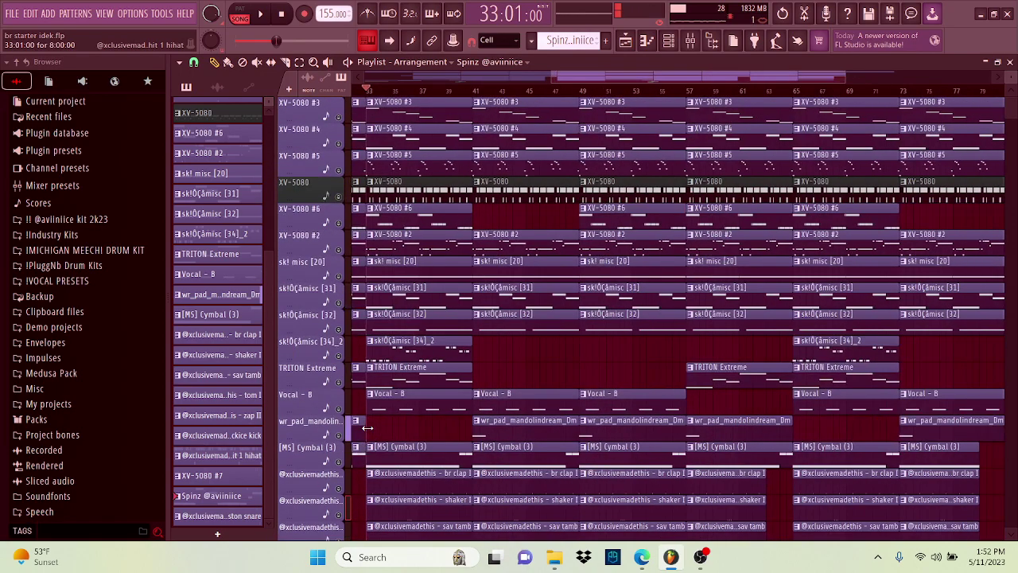
scroll(368, 428, down, 4)
scroll(368, 428, down, 4)
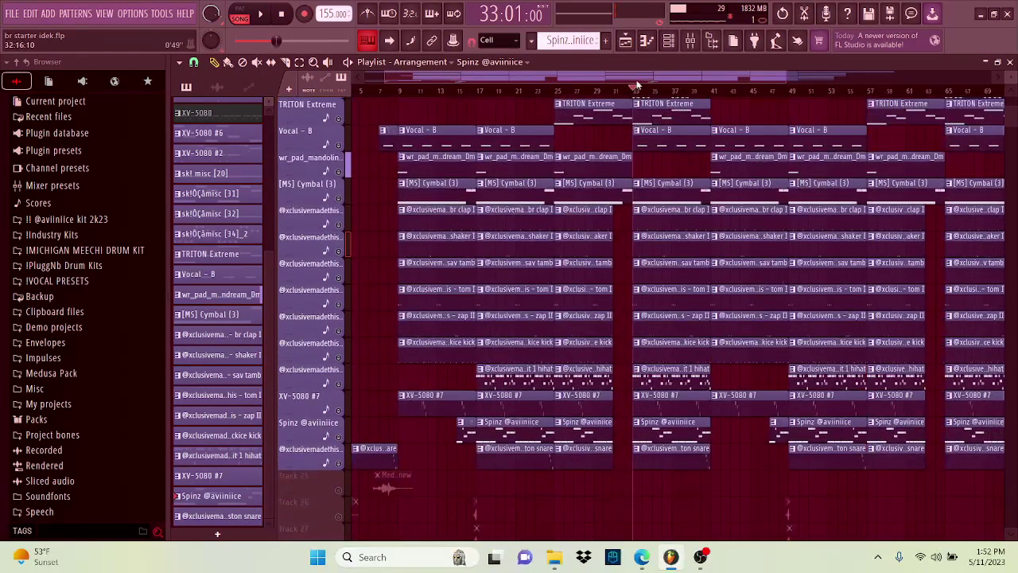
scroll(420, 281, down, 3)
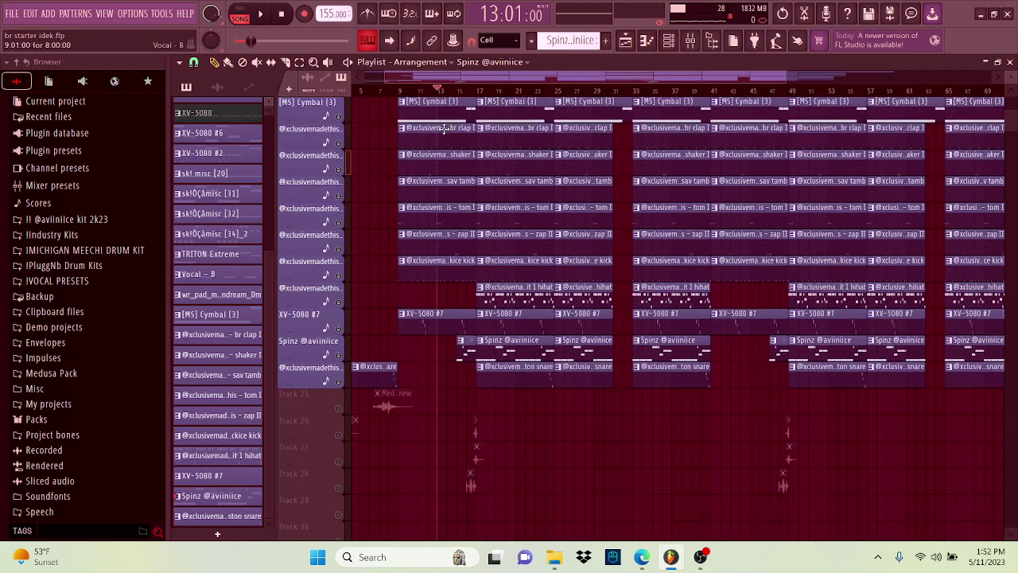
scroll(420, 282, up, 2)
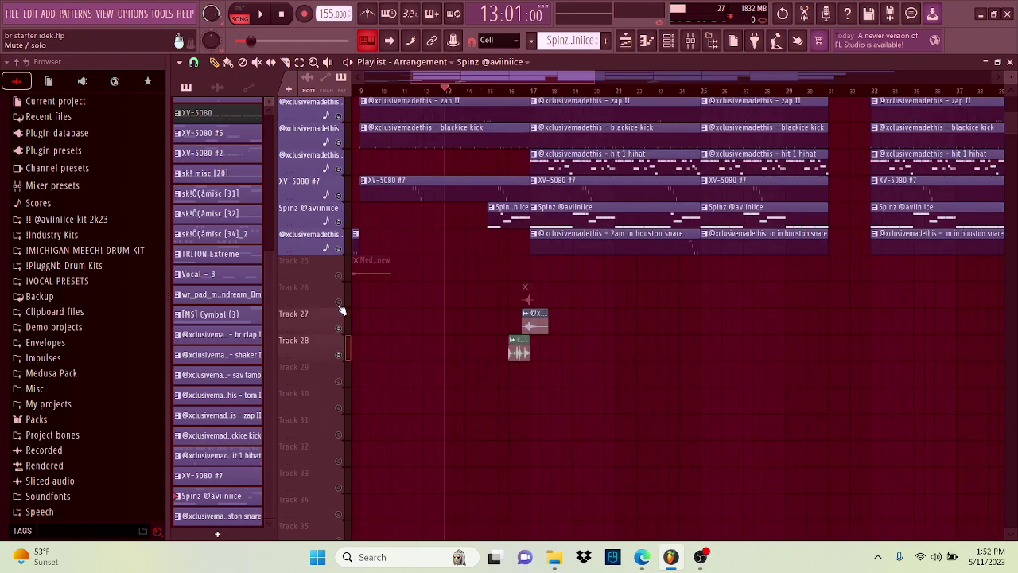
key(space)
scroll(520, 312, down, 4)
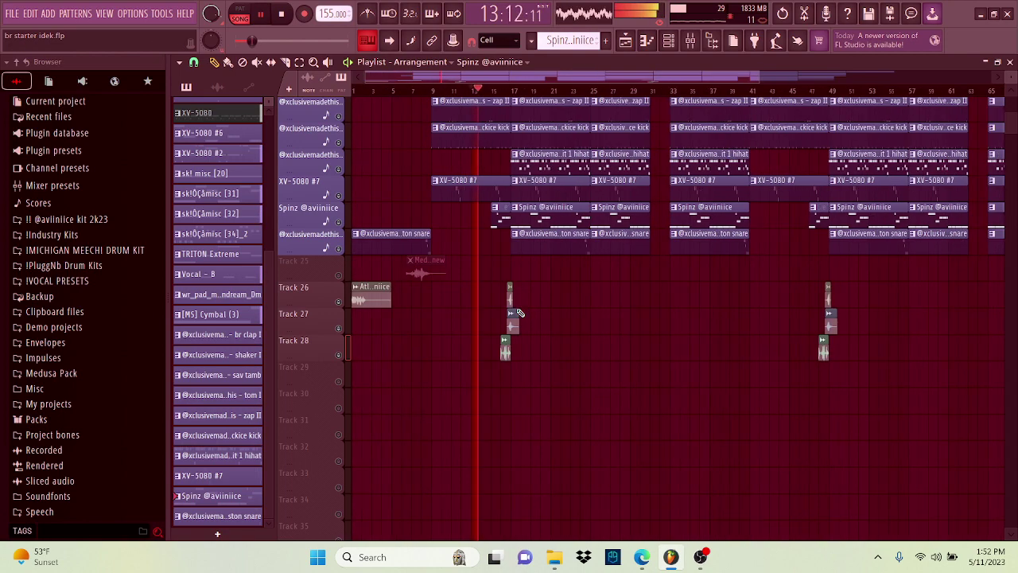
Examine the common fill and reverse cymbal riser clips before bar 17 during playback, and stop playback.
scroll(520, 313, up, 5)
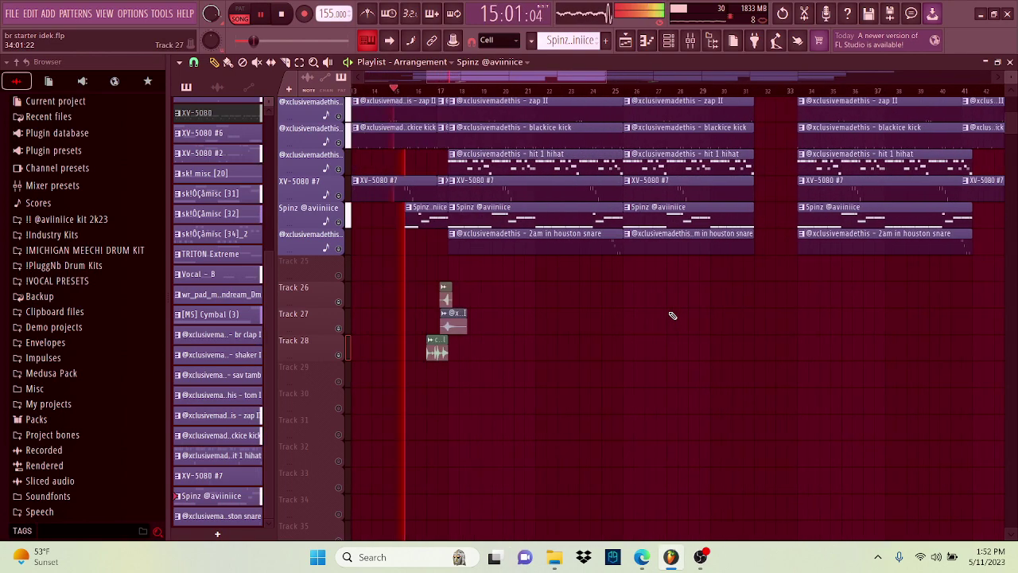
scroll(516, 351, up, 3)
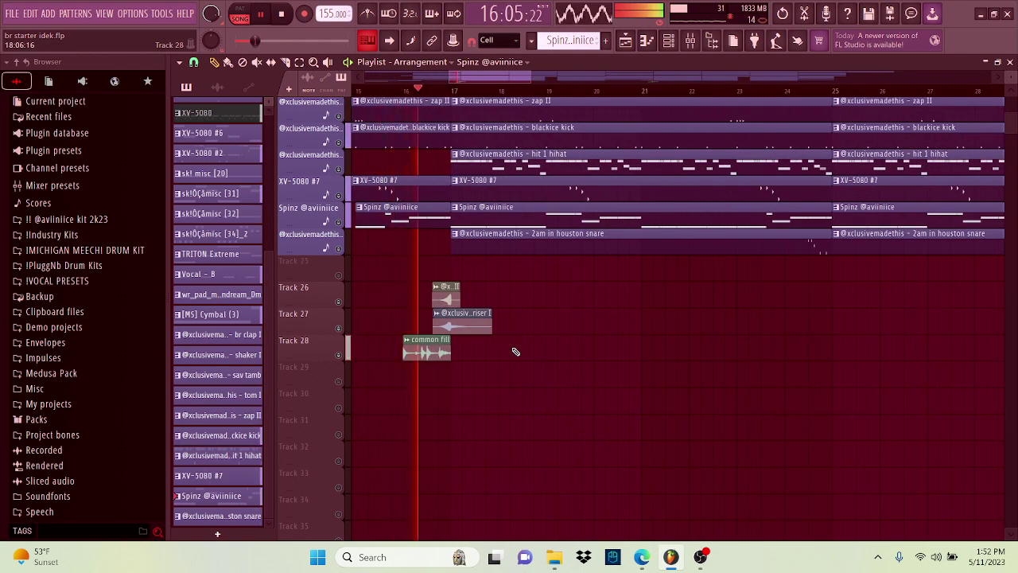
scroll(359, 310, up, 3)
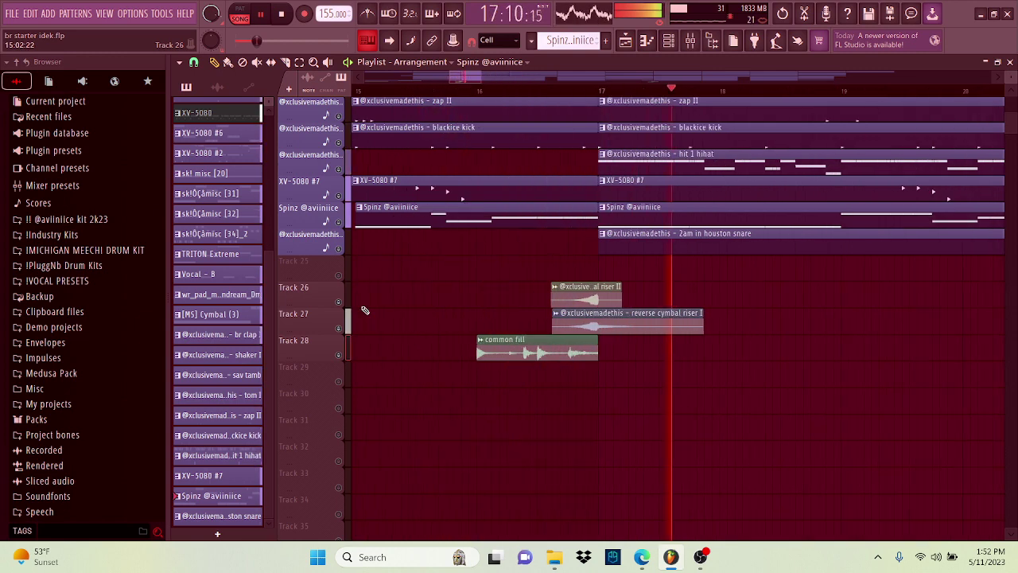
scroll(619, 305, up, 4)
scroll(619, 305, down, 2)
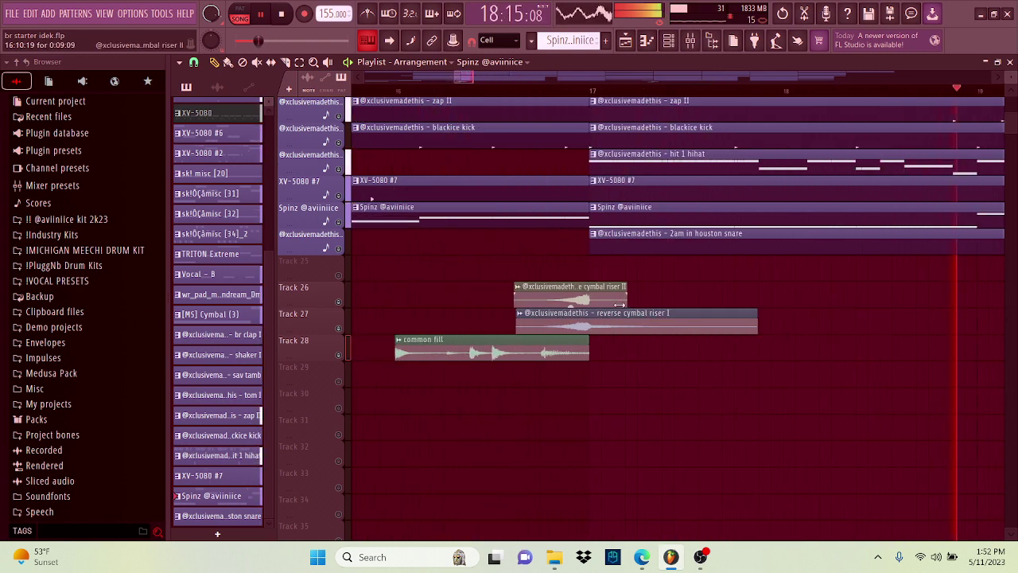
scroll(619, 305, down, 5)
scroll(618, 305, down, 3)
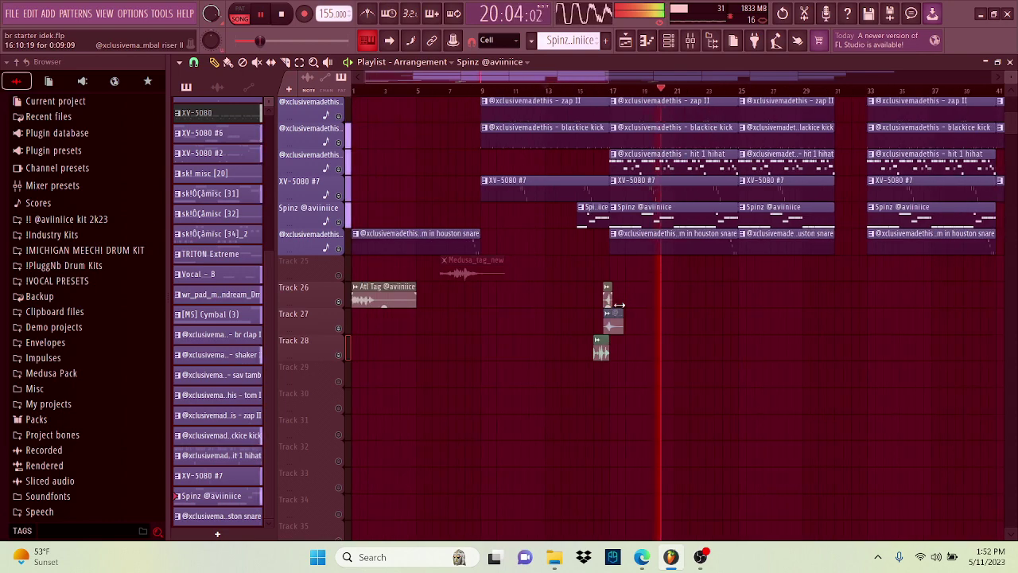
scroll(619, 304, down, 2)
scroll(619, 304, up, 10)
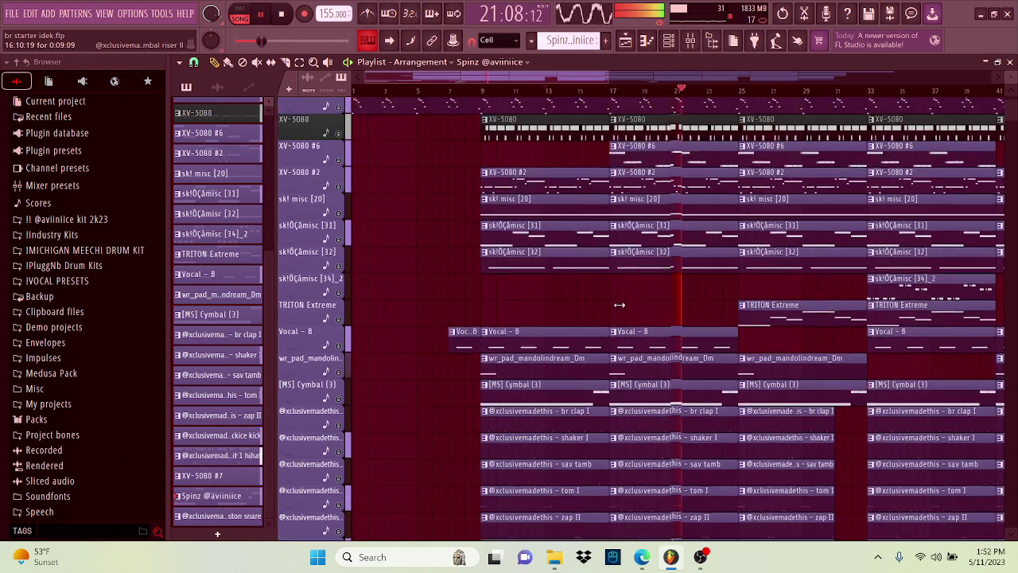
key(space)
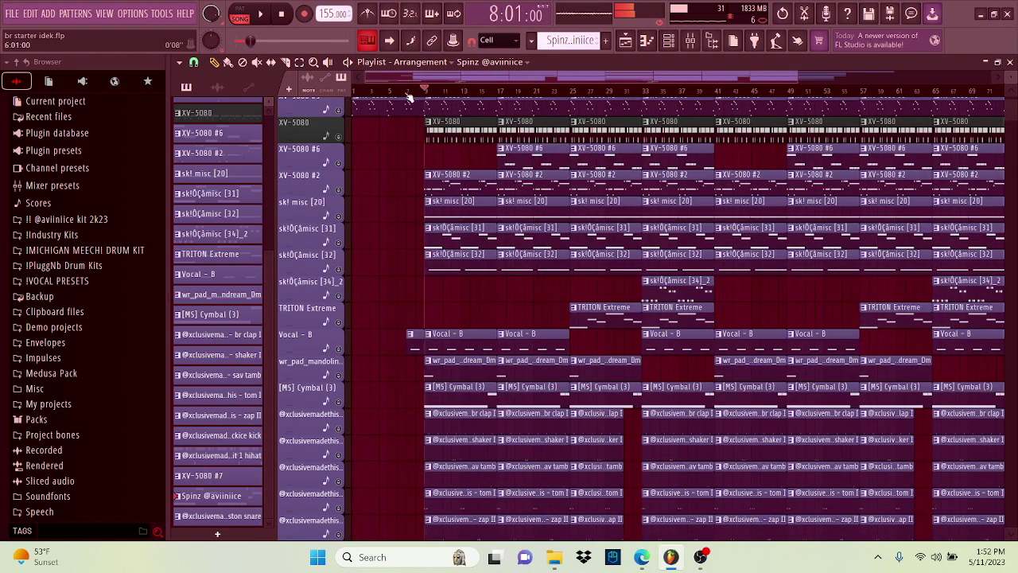
Unmute track 25 with the Medusa_tag_new clip and play the arrangement from bar 1.
scroll(368, 421, down, 5)
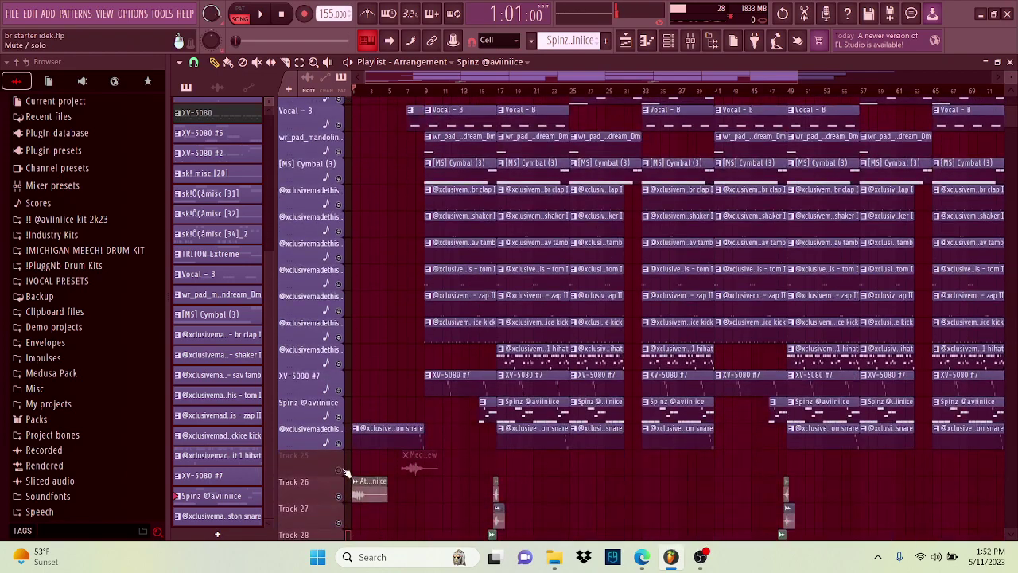
scroll(406, 420, down, 6)
key(space)
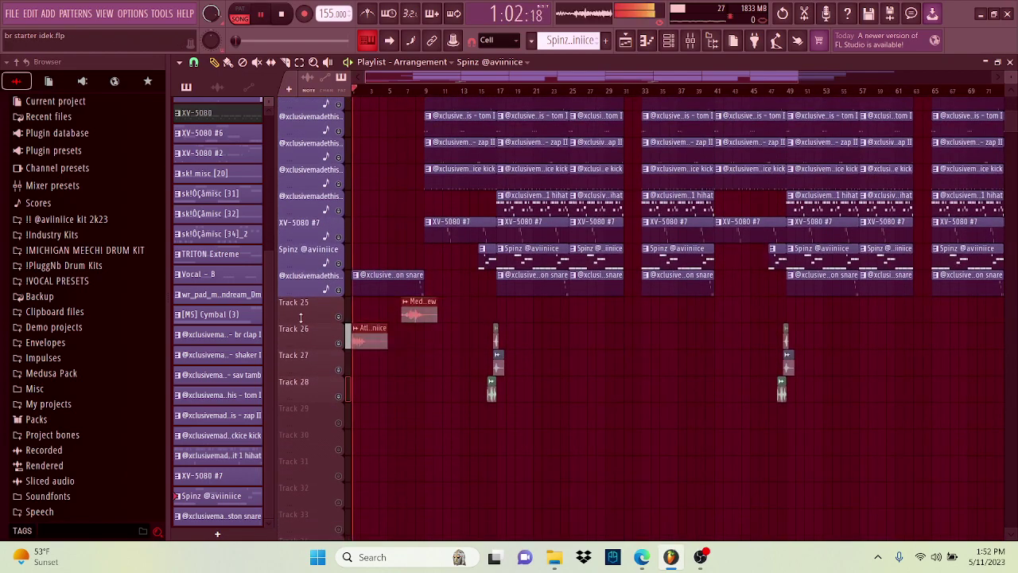
scroll(349, 385, up, 3)
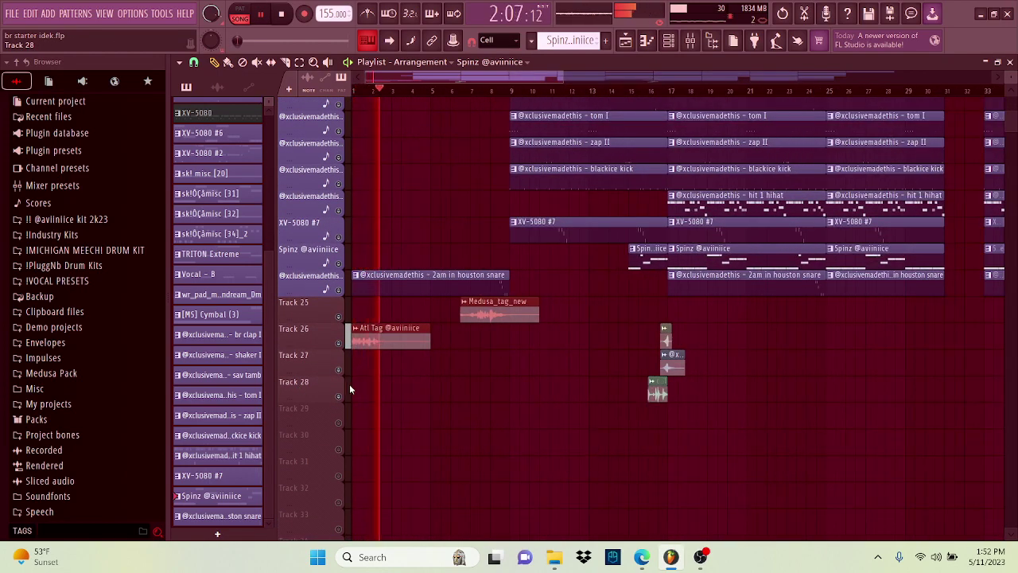
scroll(349, 384, down, 5)
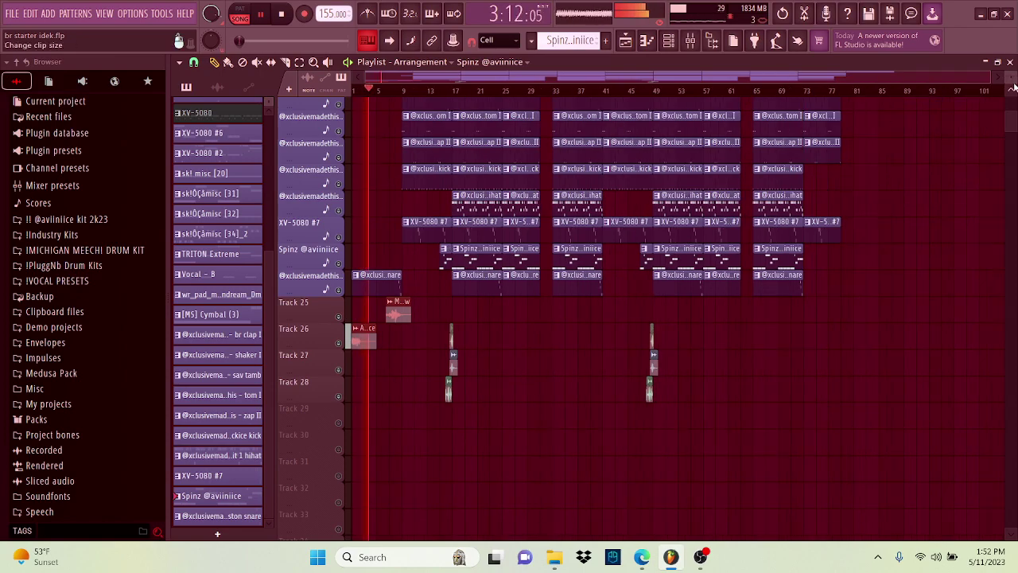
Reduce the playlist track height and review the arrangement's full structure during playback.
scroll(788, 165, down, 4)
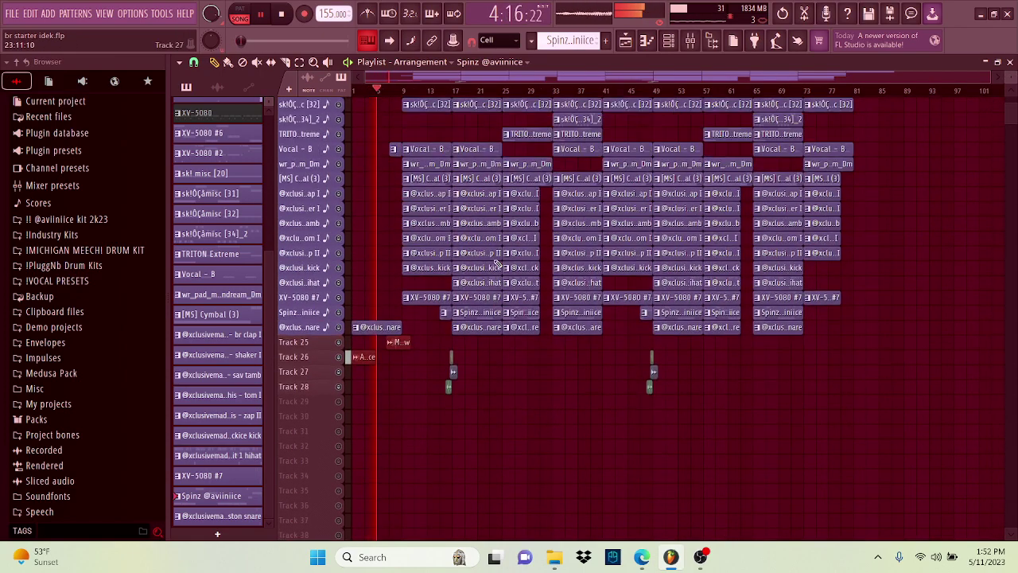
scroll(495, 264, up, 3)
scroll(576, 367, down, 5)
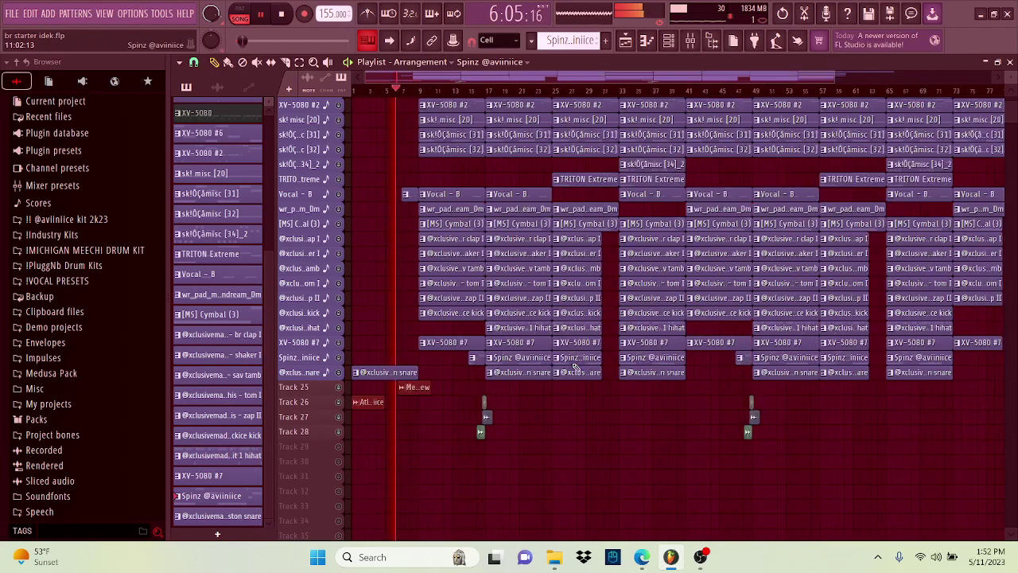
scroll(576, 367, up, 2)
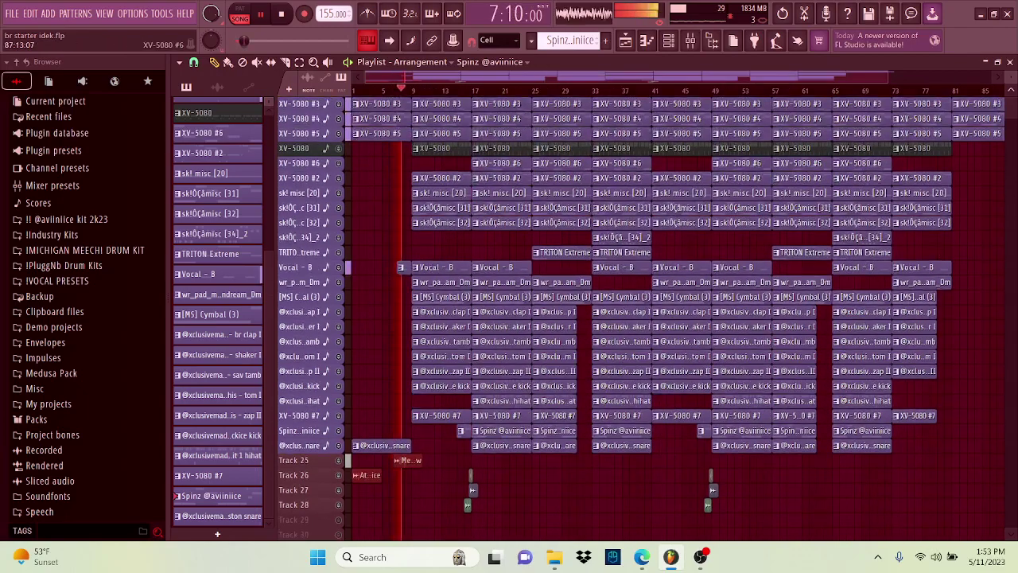
scroll(576, 318, up, 1)
scroll(576, 318, up, 1)
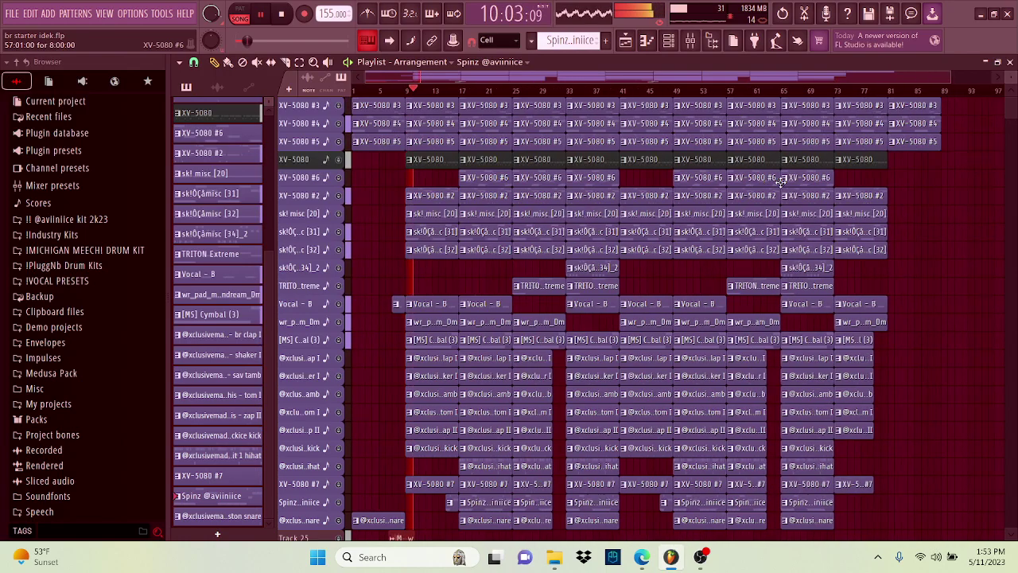
scroll(781, 181, down, 2)
scroll(782, 181, down, 1)
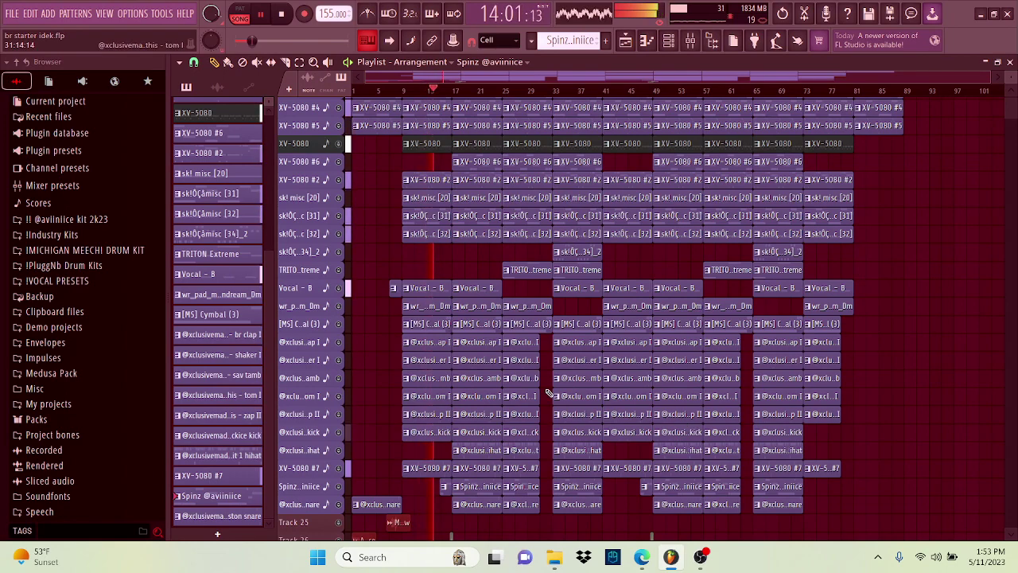
Follow the playback through the fill and riser transition into bar 17, and return to the full arrangement.
scroll(548, 393, up, 2)
scroll(546, 398, down, 3)
scroll(477, 372, up, 1)
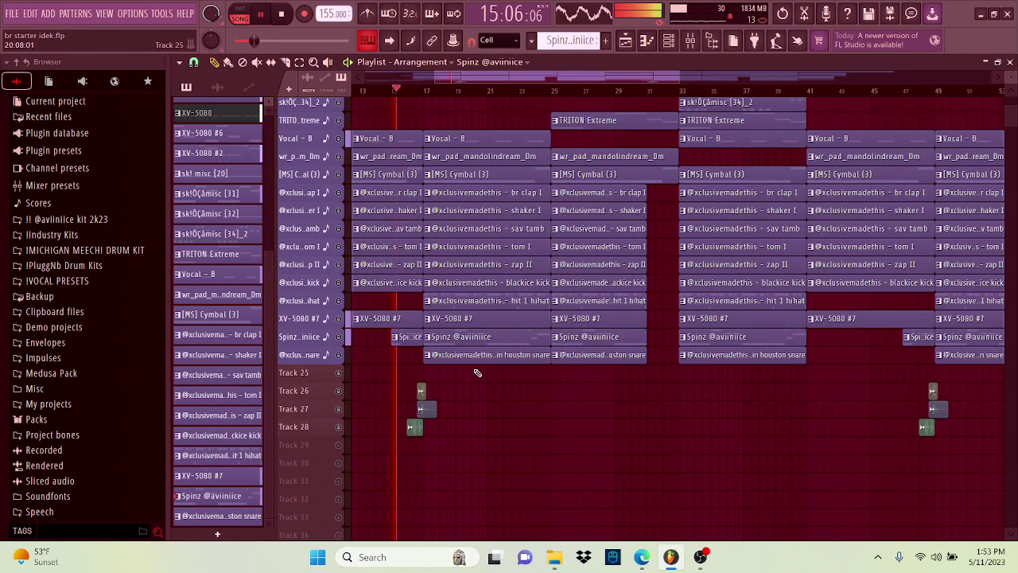
scroll(394, 364, up, 2)
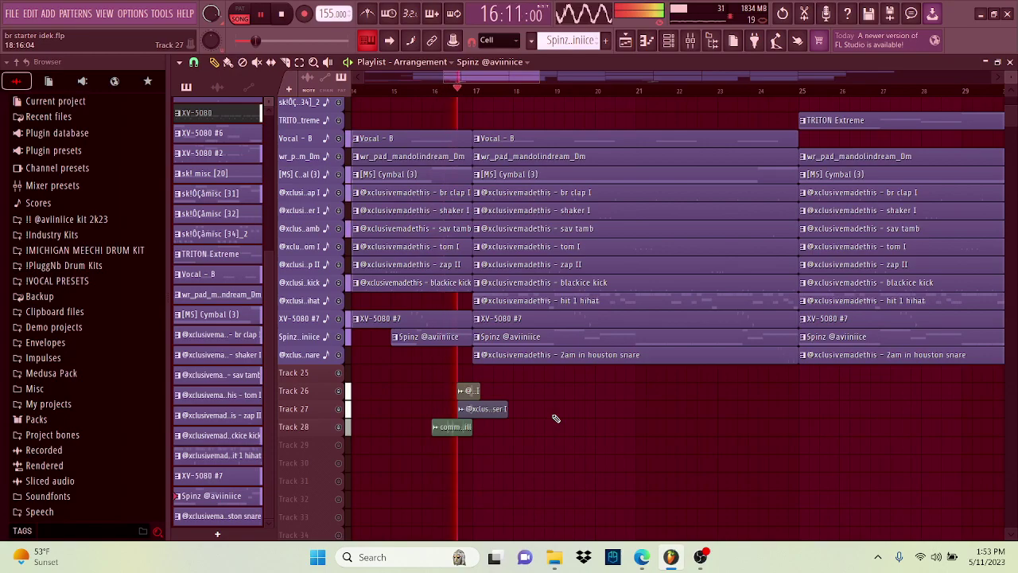
scroll(556, 418, down, 2)
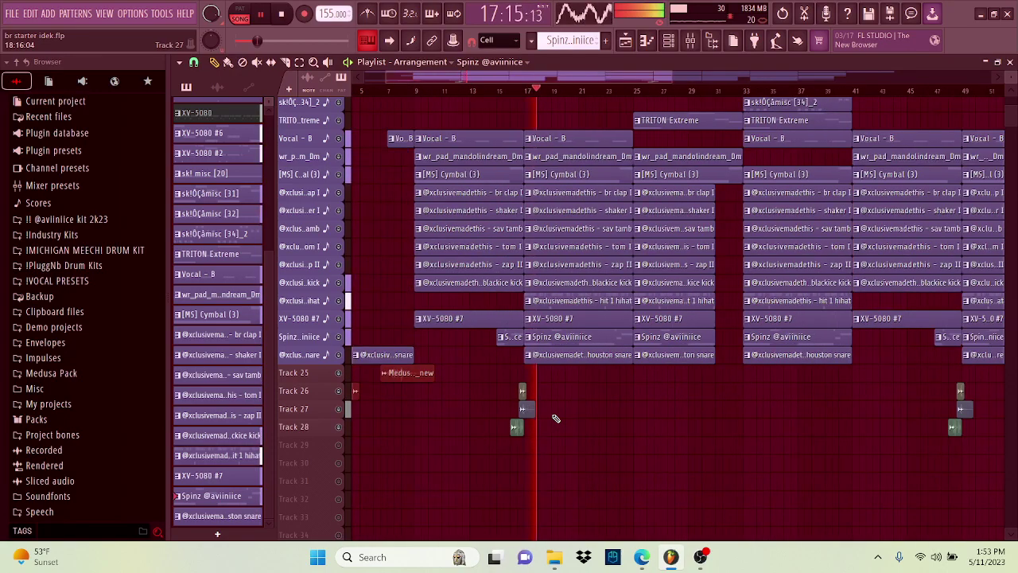
scroll(556, 418, up, 5)
scroll(556, 417, down, 2)
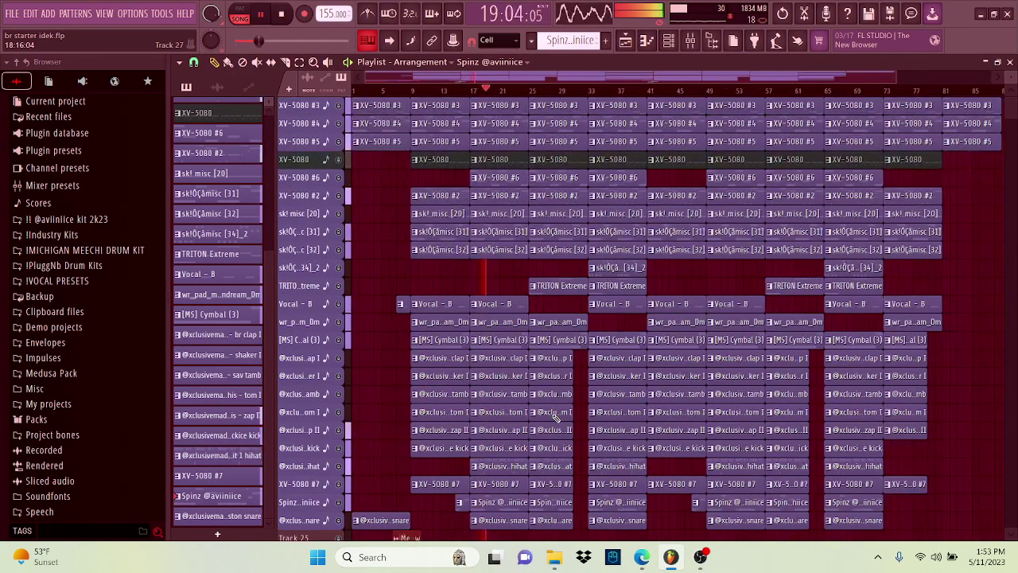
scroll(556, 417, down, 1)
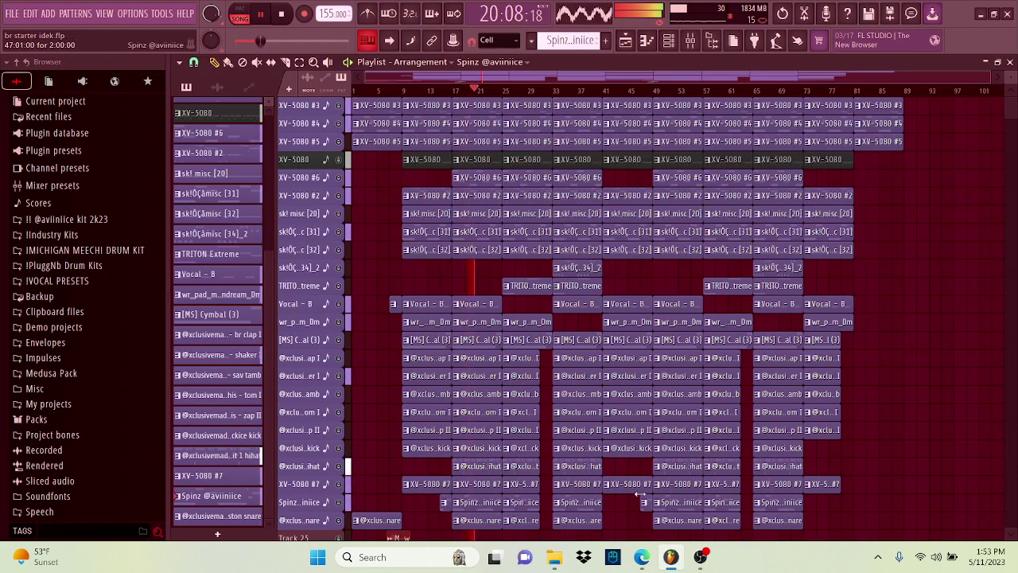
Check the audio tracks beneath the patterns and the empty tracks further down while the arrangement plays.
scroll(641, 495, down, 3)
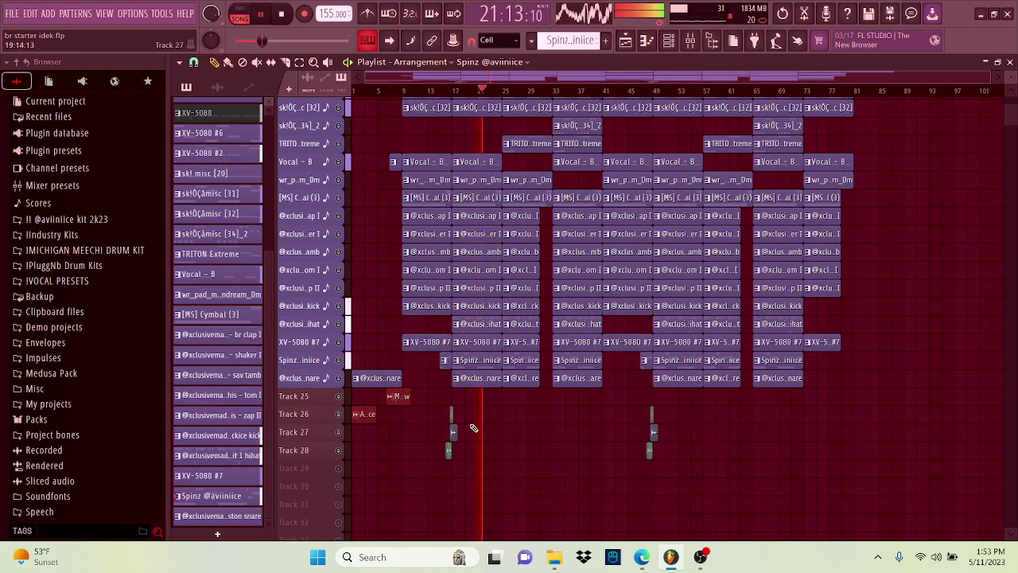
scroll(475, 430, up, 1)
scroll(482, 431, up, 1)
scroll(482, 430, down, 2)
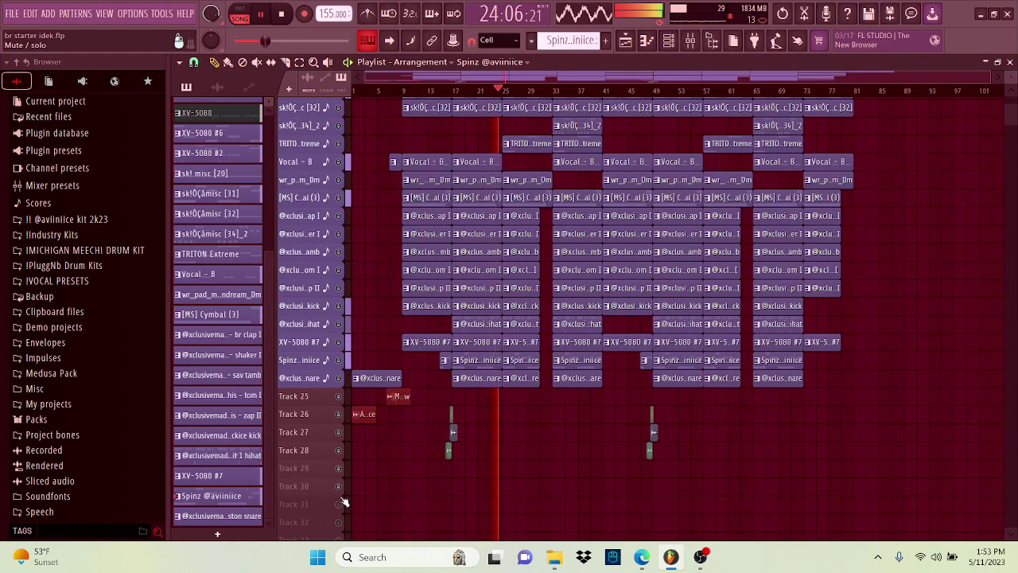
scroll(557, 374, up, 2)
scroll(581, 351, down, 8)
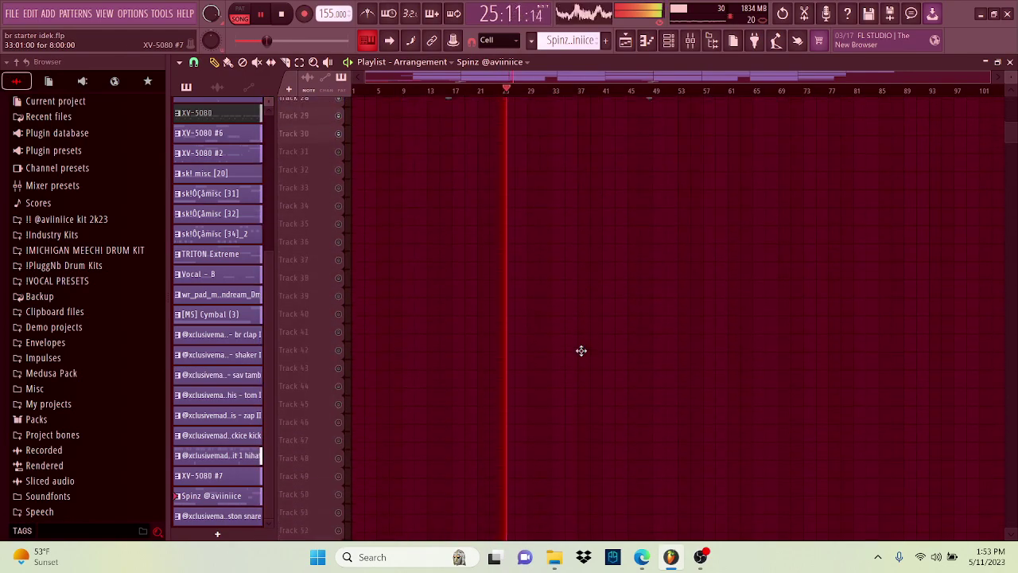
scroll(581, 351, up, 8)
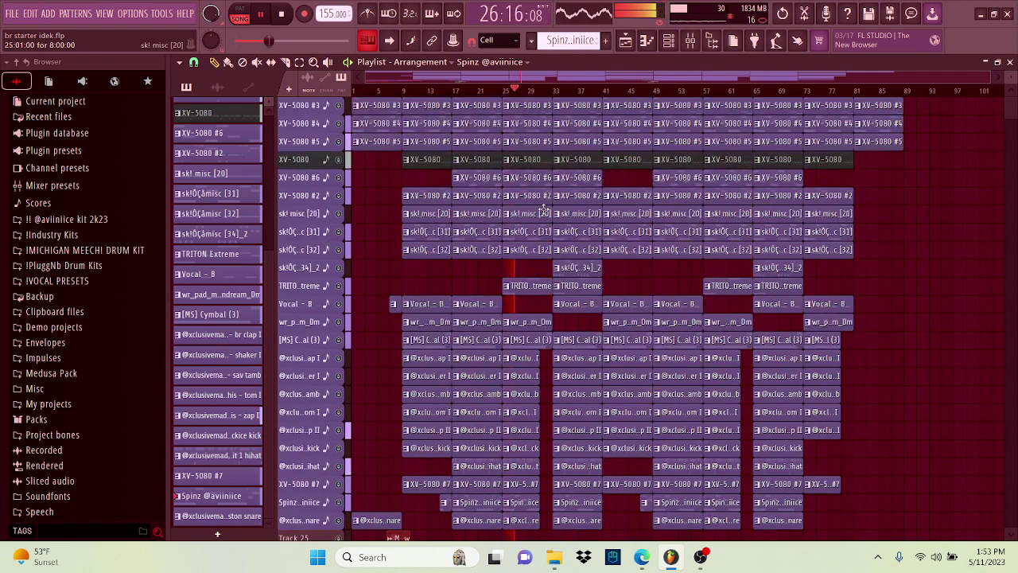
Examine how the melody and drum patterns change between bars 25 and 41 as the arrangement plays.
scroll(543, 209, up, 2)
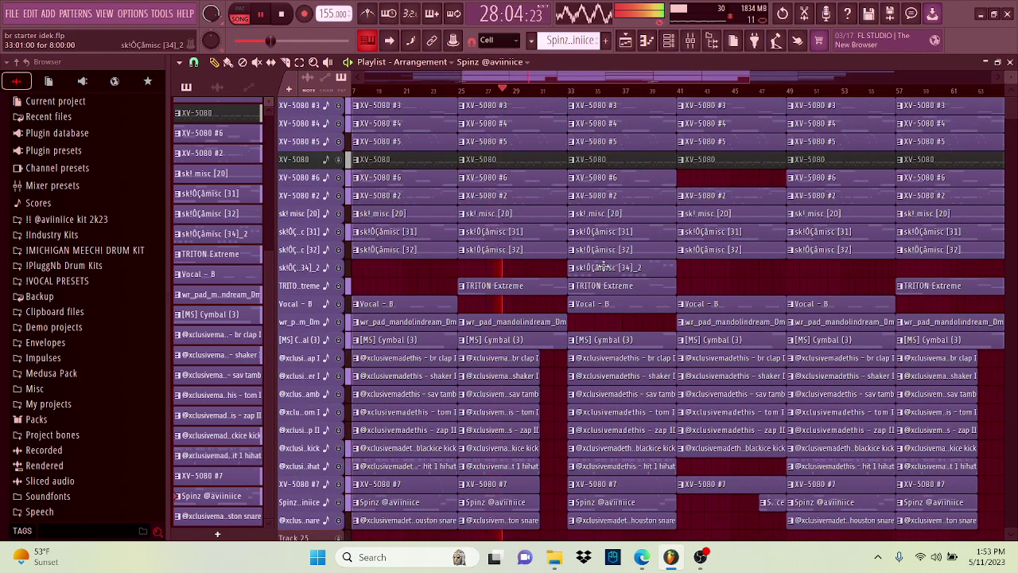
scroll(607, 271, right, 2)
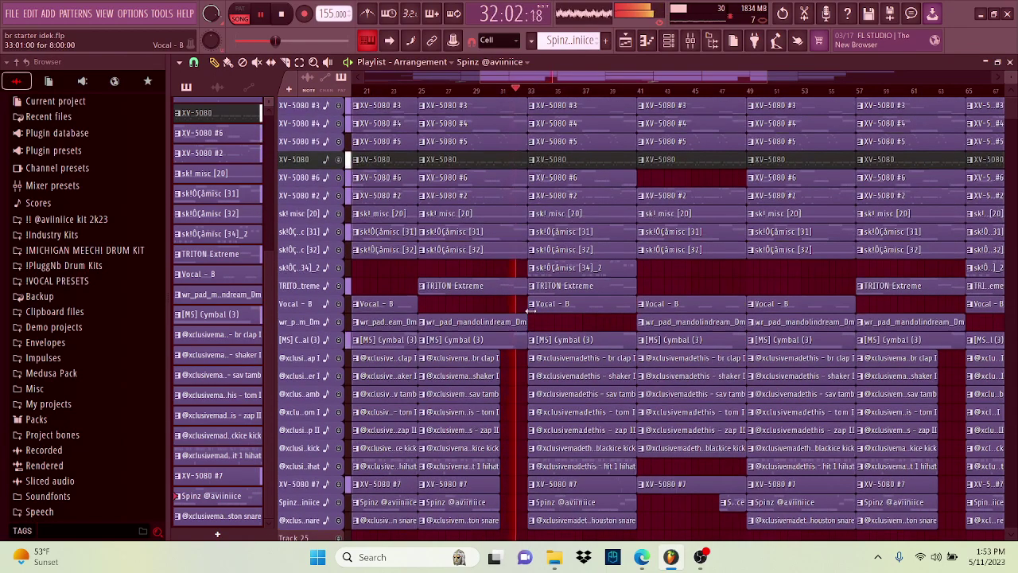
scroll(531, 312, down, 2)
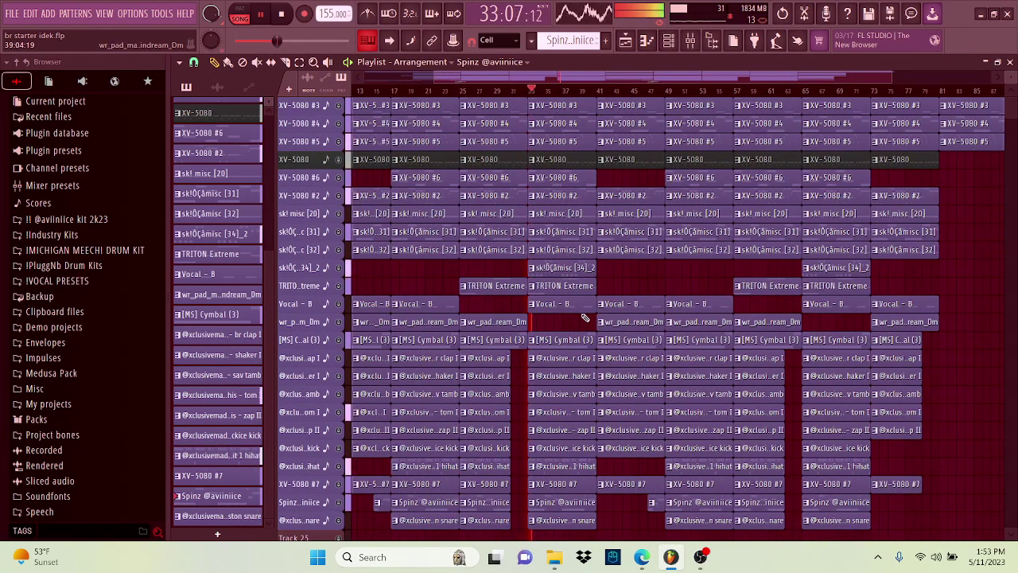
scroll(585, 318, up, 3)
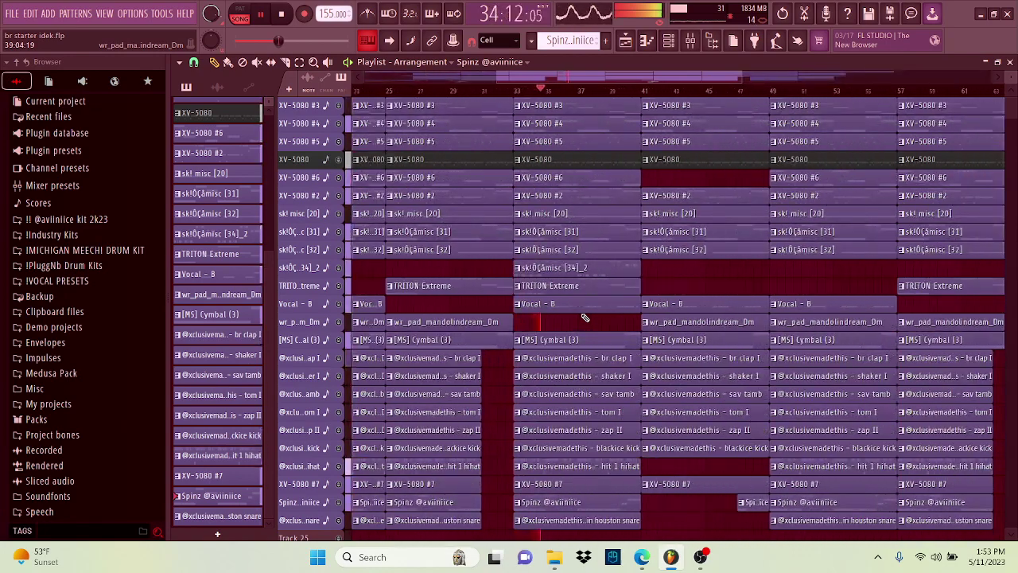
scroll(583, 318, down, 3)
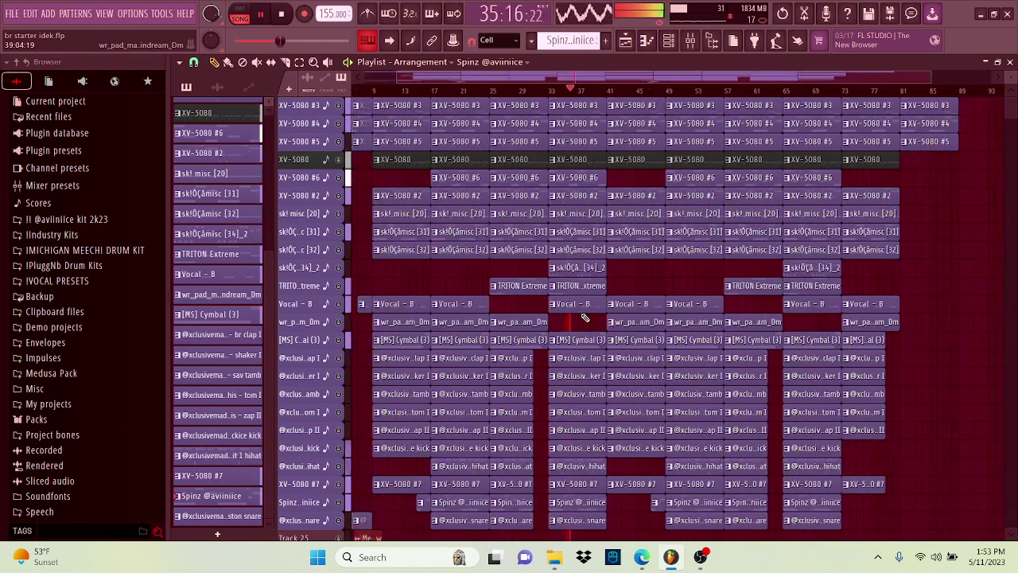
scroll(583, 319, up, 4)
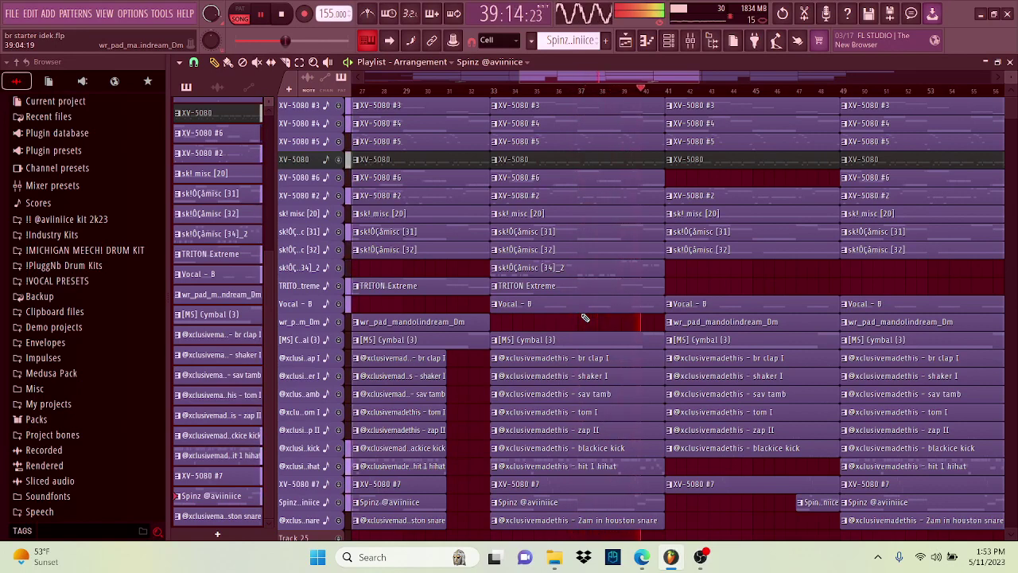
scroll(585, 318, down, 3)
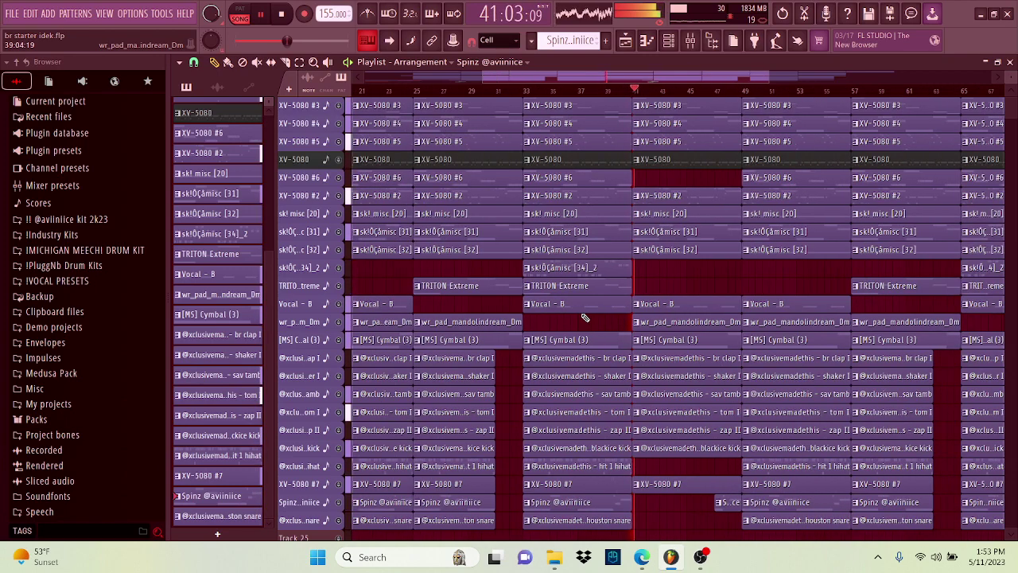
Stop the playback with the full arrangement in view and switch to OBS Studio.
scroll(585, 318, down, 2)
key(space)
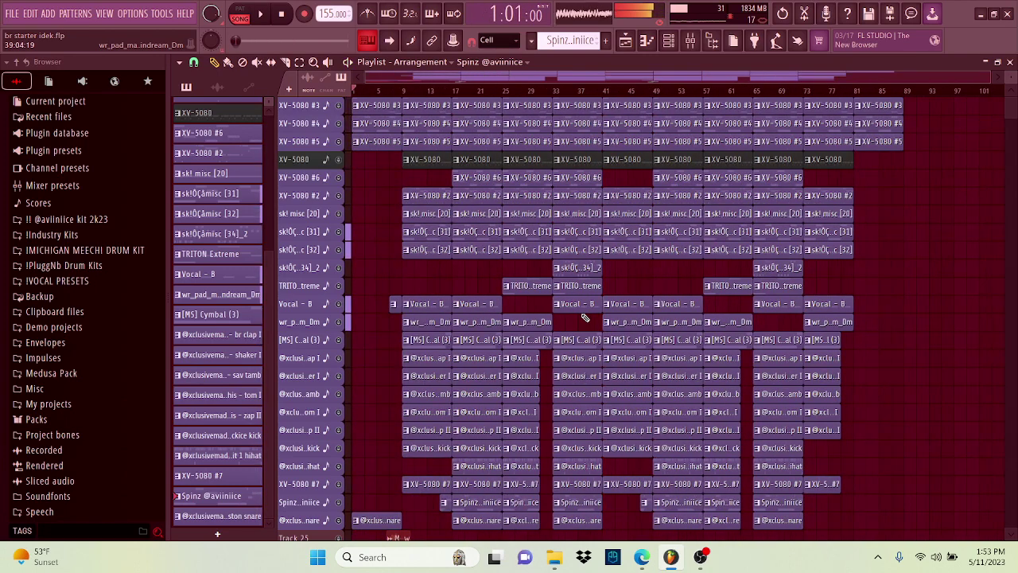
click(705, 561)
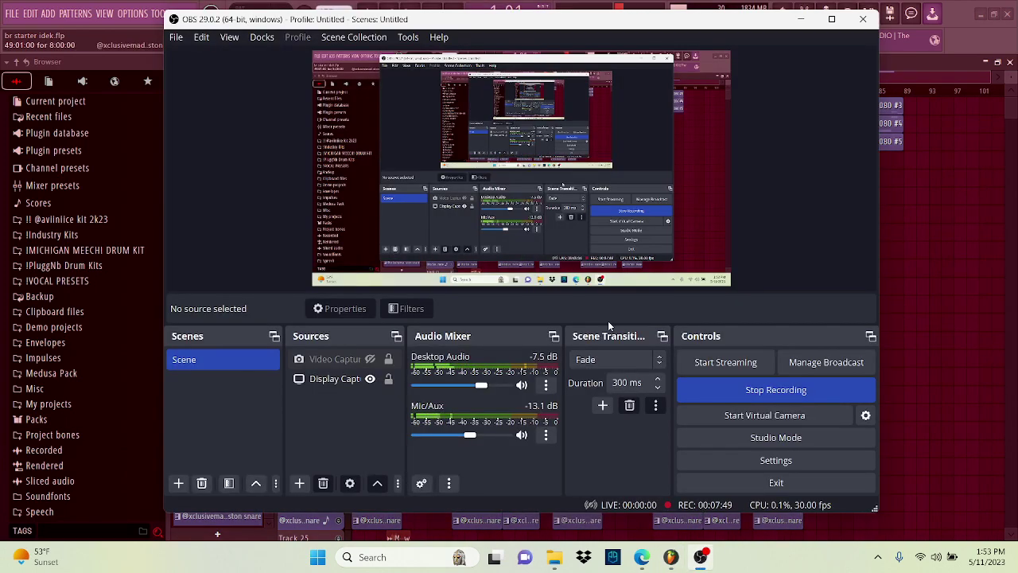